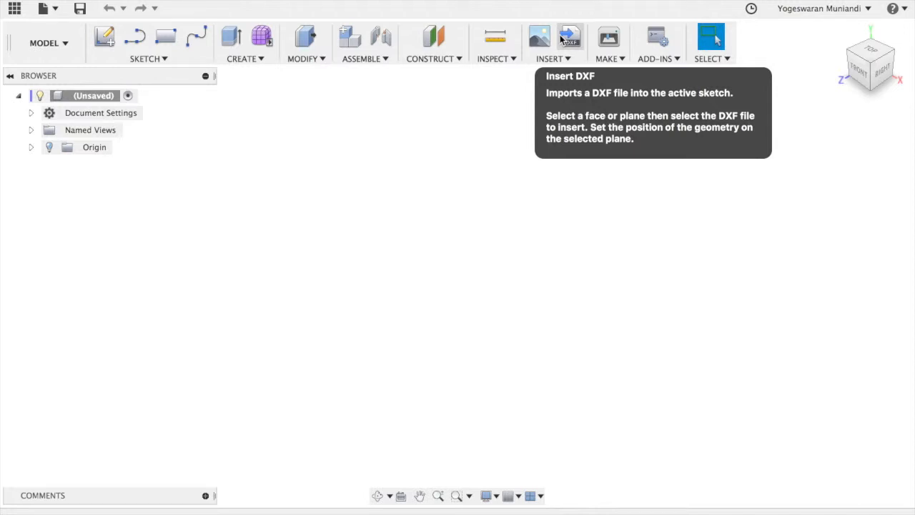
- Start a sketch on the front plane with a vertical line about 130 mm up from the origin and a horizontal line about 20 mm long
{"action": "left_click", "coordinate": [109, 38]}
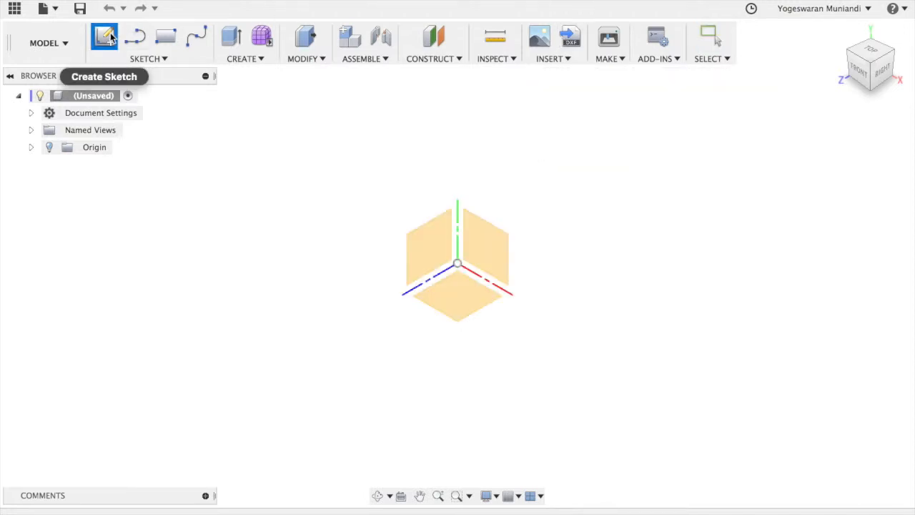
{"action": "left_click", "coordinate": [489, 250]}
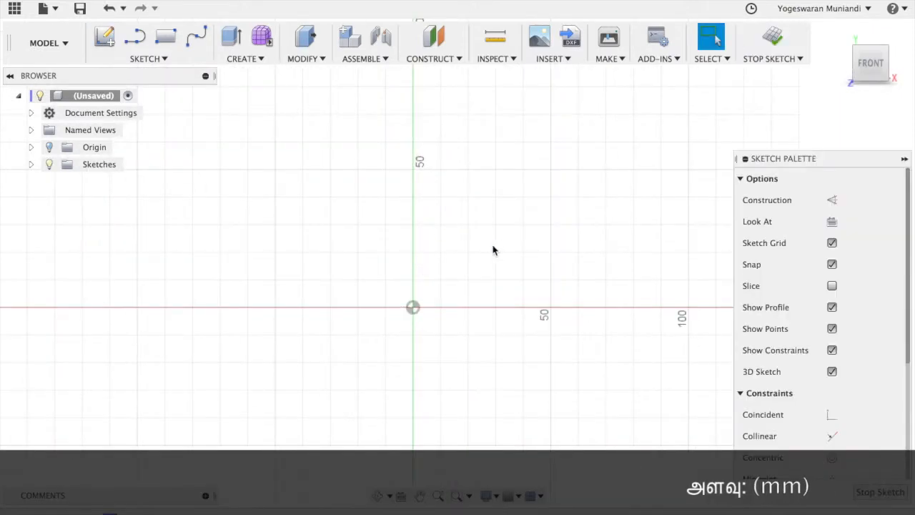
{"action": "left_click", "coordinate": [137, 51]}
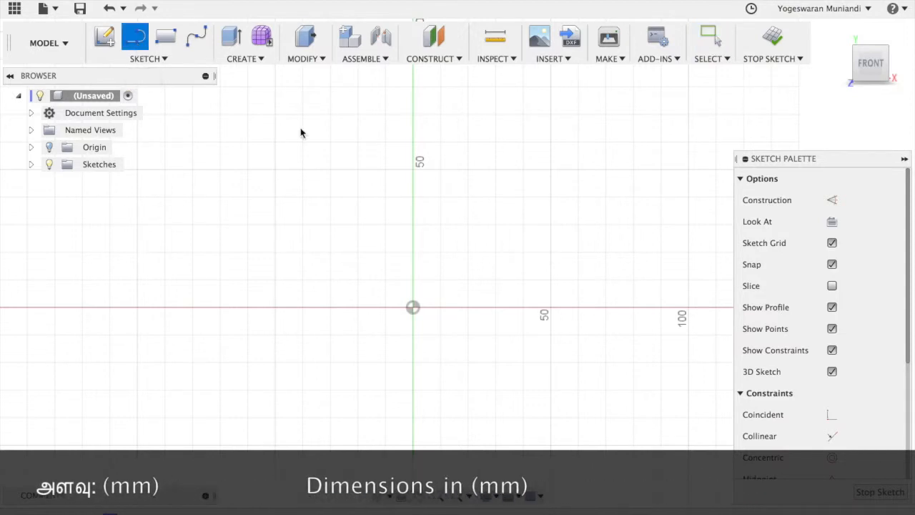
{"action": "left_click", "coordinate": [412, 308]}
{"action": "scroll", "coordinate": [450, 217], "scroll_direction": "up", "scroll_amount": 5}
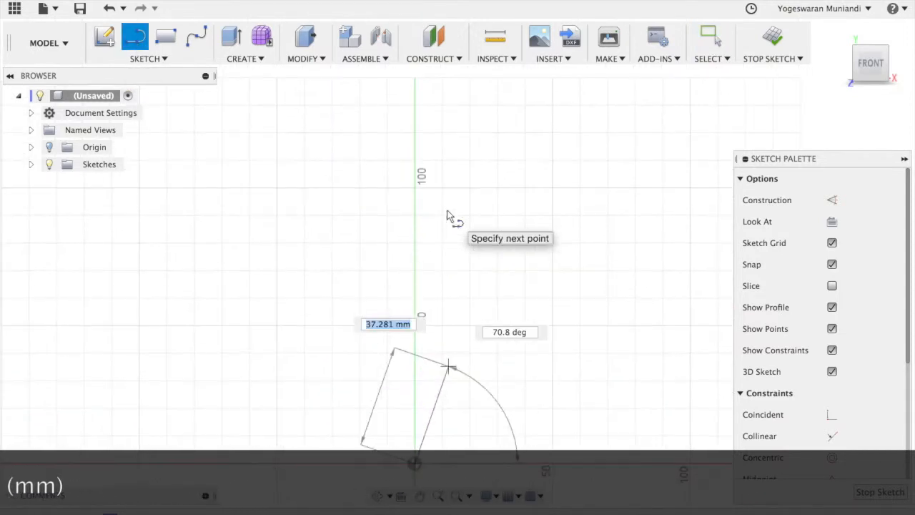
{"action": "left_click", "coordinate": [415, 107]}
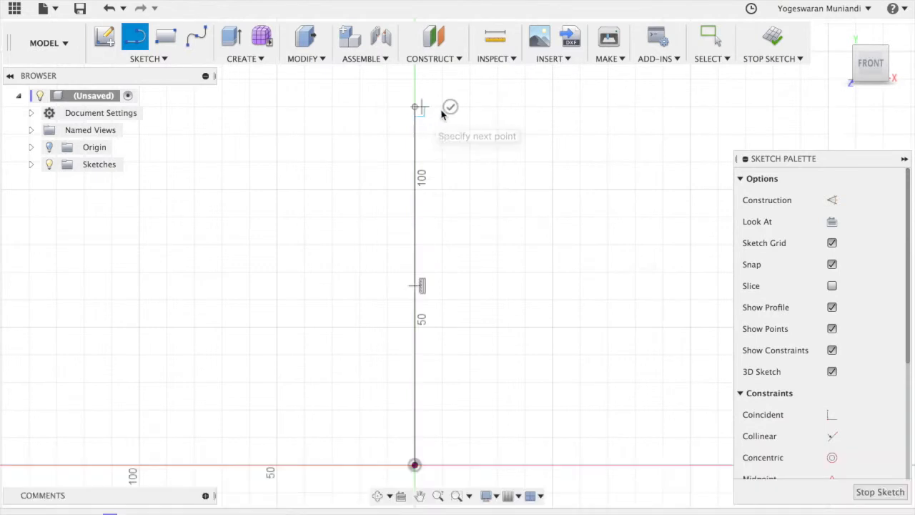
{"action": "left_click", "coordinate": [469, 107]}
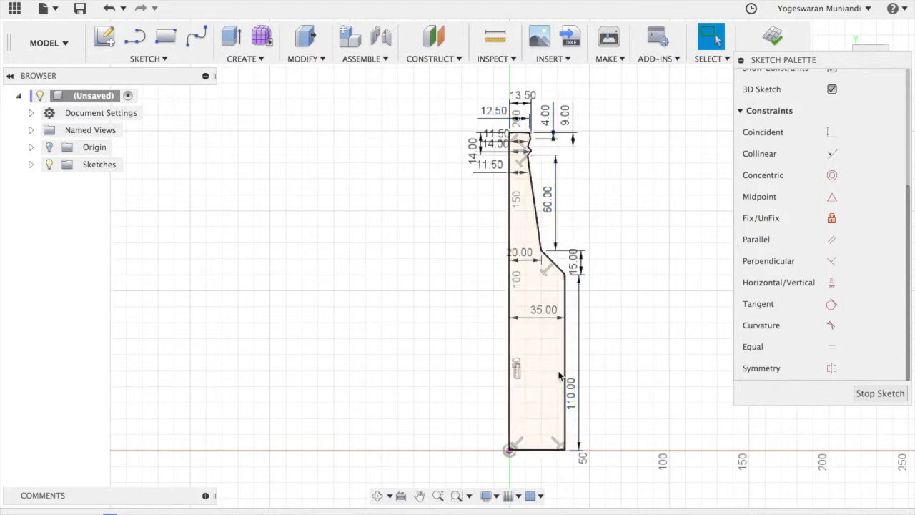
- Revolve the bottle half-profile around its straight vertical edge as a new body
{"action": "left_click", "coordinate": [265, 60]}
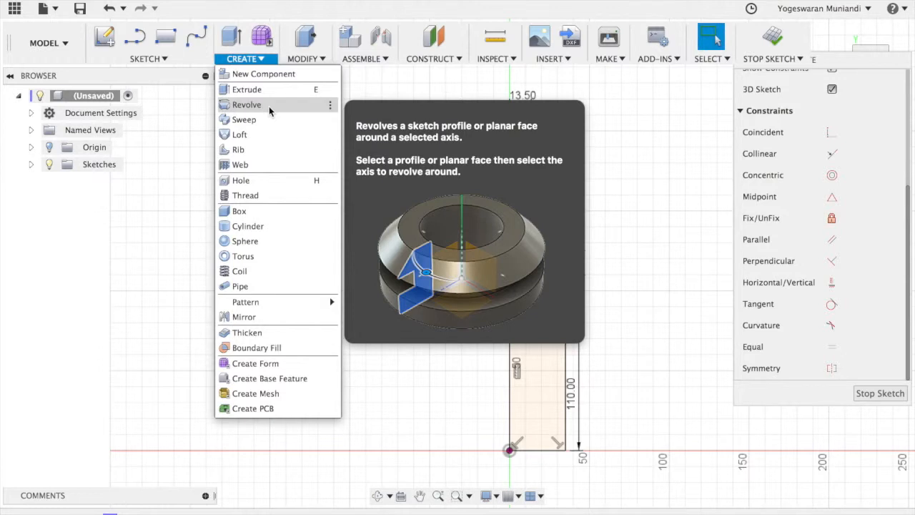
{"action": "left_click", "coordinate": [269, 106]}
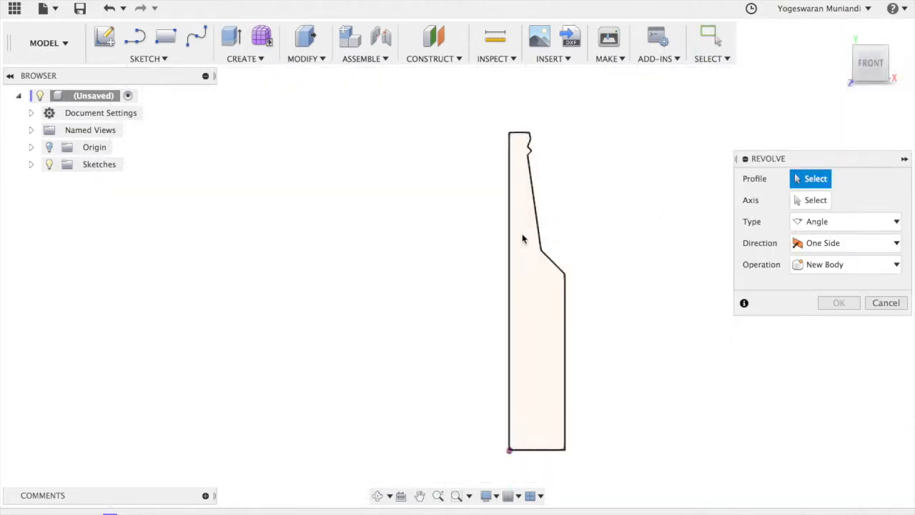
{"action": "left_click", "coordinate": [523, 239]}
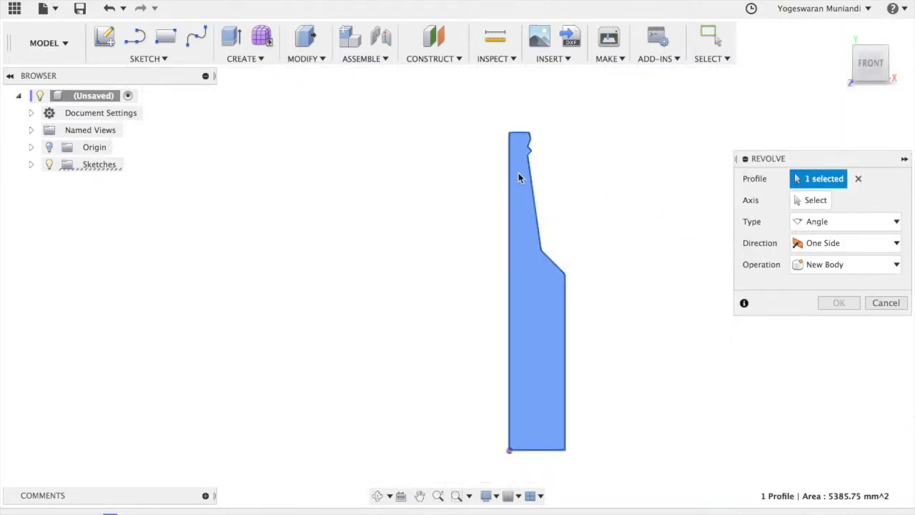
{"action": "left_click", "coordinate": [812, 201]}
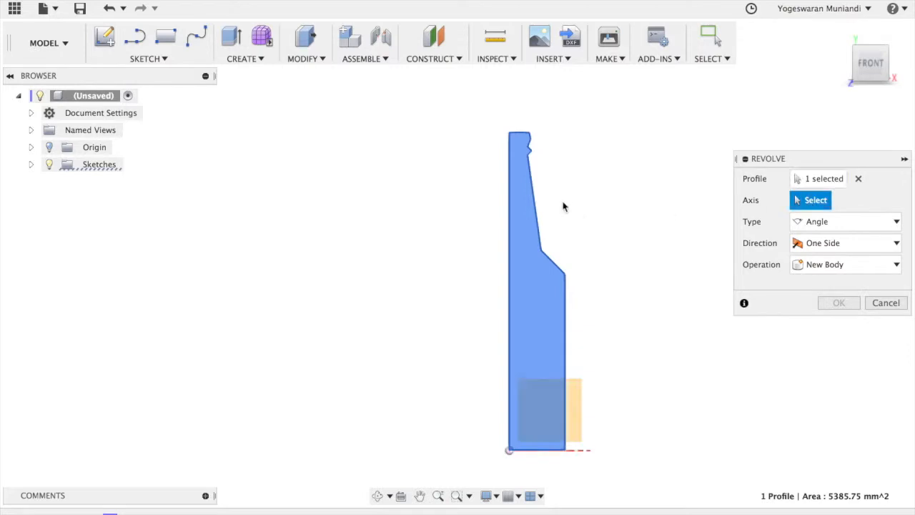
{"action": "left_click", "coordinate": [507, 197]}
{"action": "left_click", "coordinate": [839, 324]}
- Shell the bottle to an inside thickness of 4 mm, removing the top face of the neck
{"action": "left_click", "coordinate": [844, 34]}
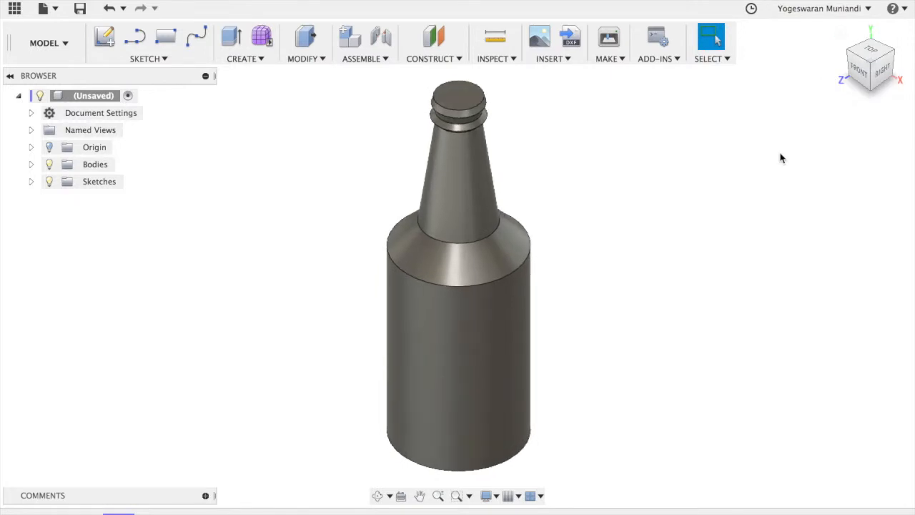
{"action": "left_click", "coordinate": [309, 59]}
{"action": "left_click", "coordinate": [534, 59]}
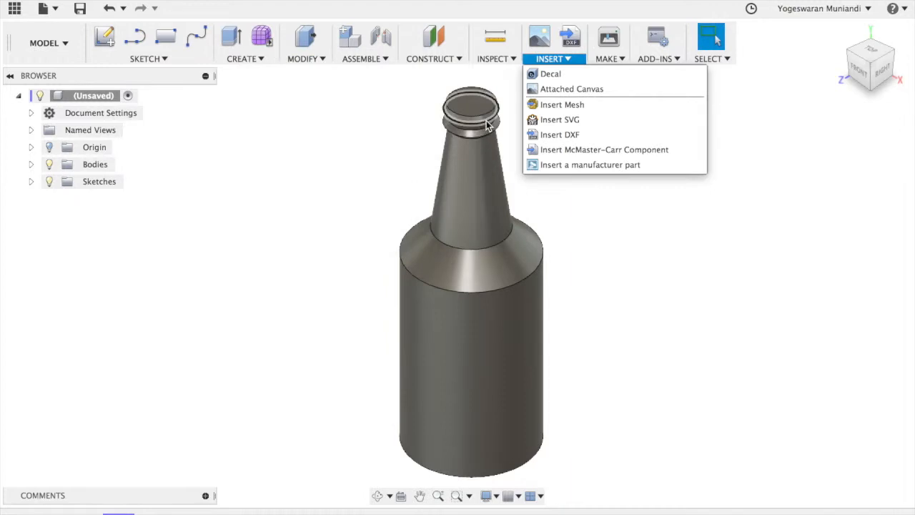
{"action": "mouse_move", "coordinate": [315, 61]}
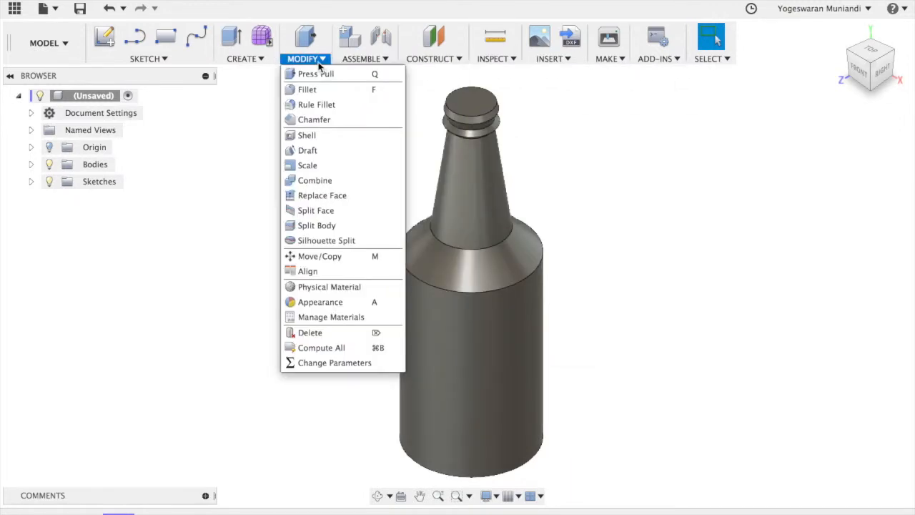
{"action": "left_click", "coordinate": [314, 135]}
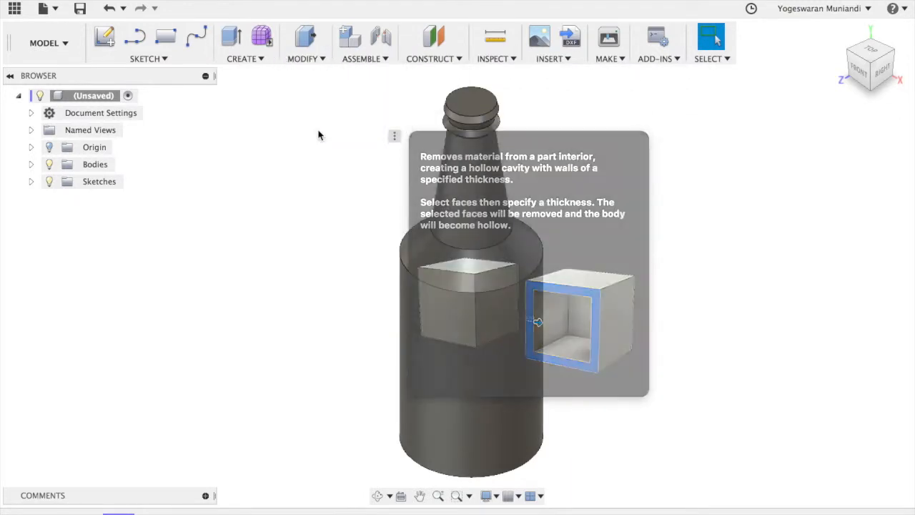
{"action": "left_click", "coordinate": [479, 110]}
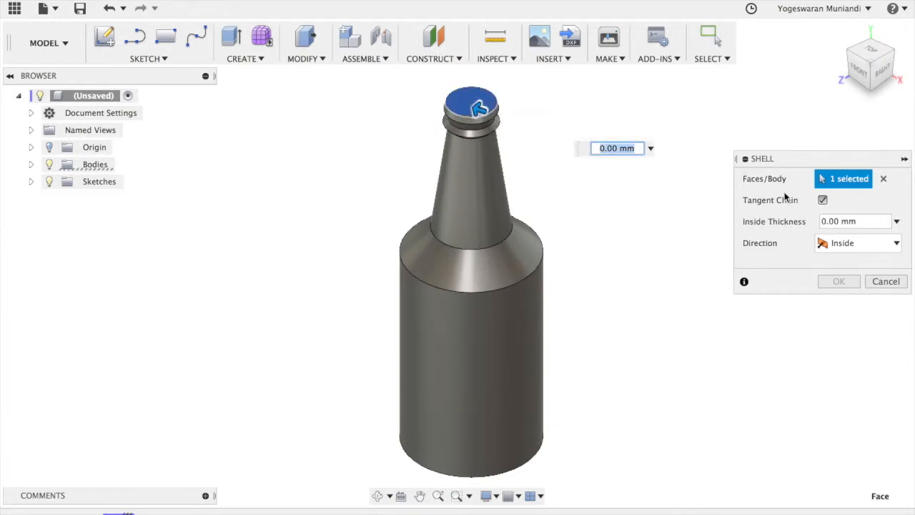
{"action": "left_click", "coordinate": [822, 221]}
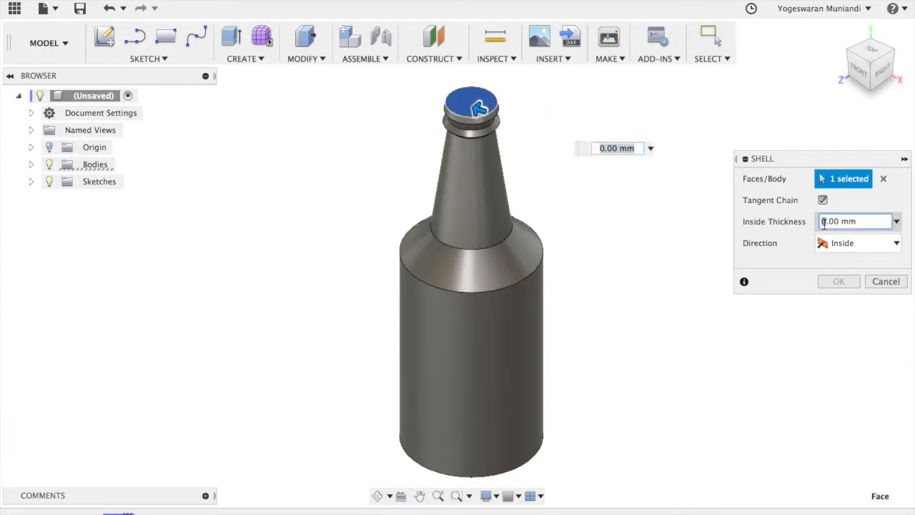
{"action": "type", "text": "4"}
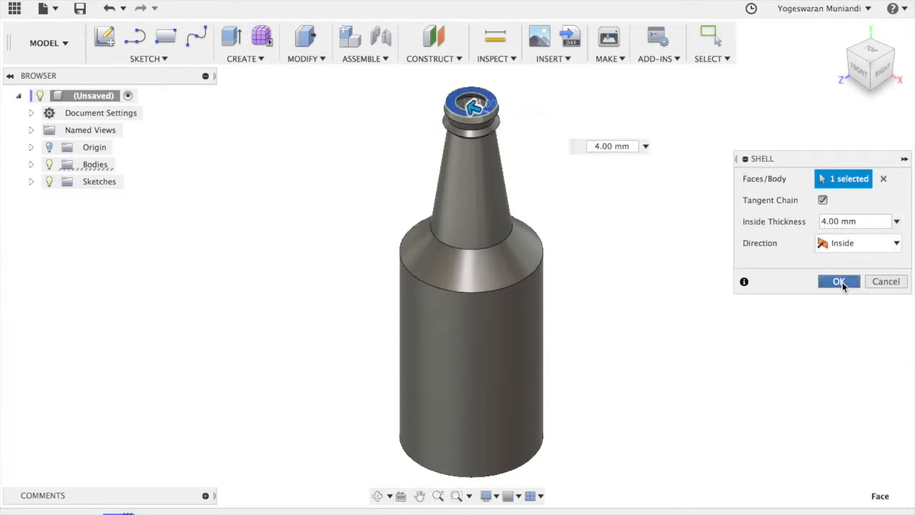
{"action": "left_click", "coordinate": [839, 282]}
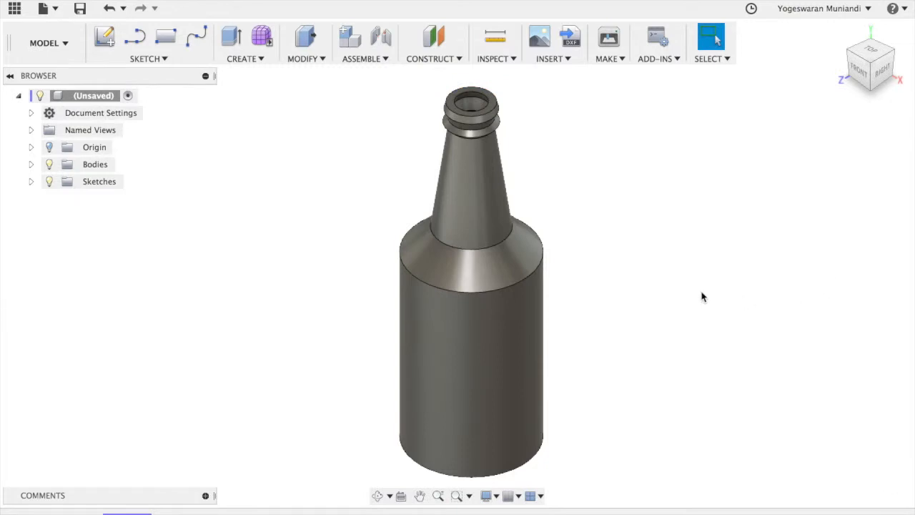
- Fillet the two circular shoulder edges, at the base of the neck and the top of the cylindrical body, with a constant radius
{"action": "scroll", "coordinate": [702, 297], "scroll_direction": "up", "scroll_amount": 2}
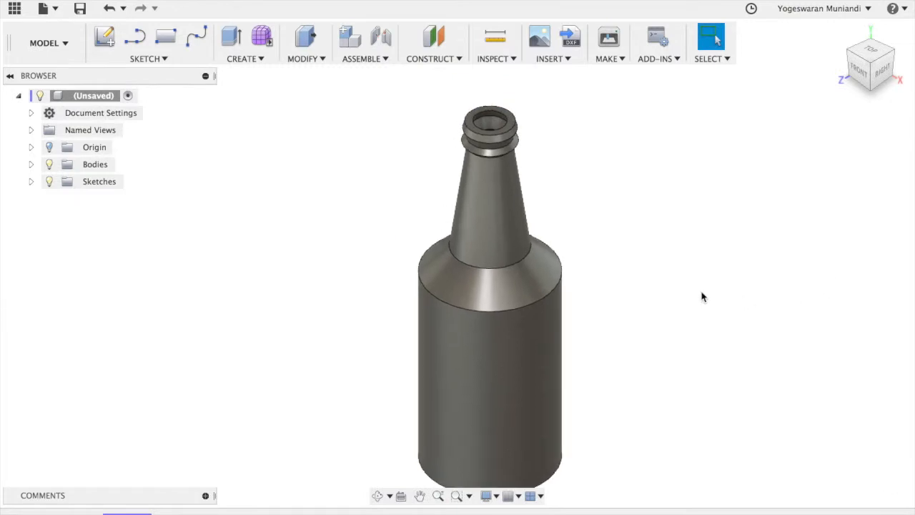
{"action": "scroll", "coordinate": [704, 289], "scroll_direction": "up", "scroll_amount": 1}
{"action": "left_click", "coordinate": [316, 60]}
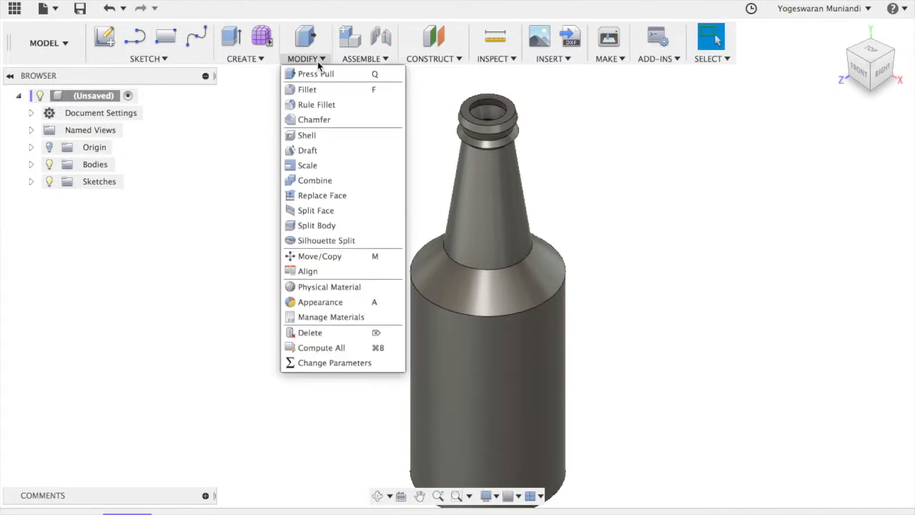
{"action": "left_click", "coordinate": [324, 89]}
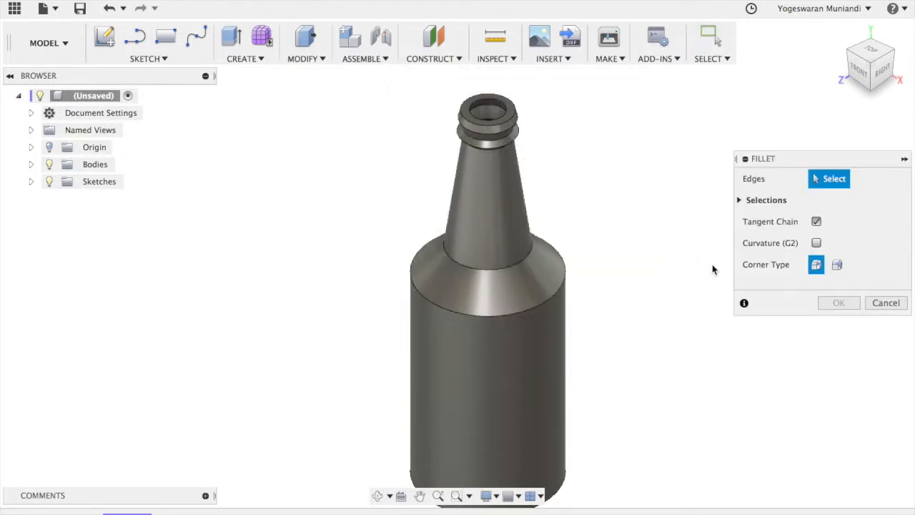
{"action": "left_click", "coordinate": [526, 242]}
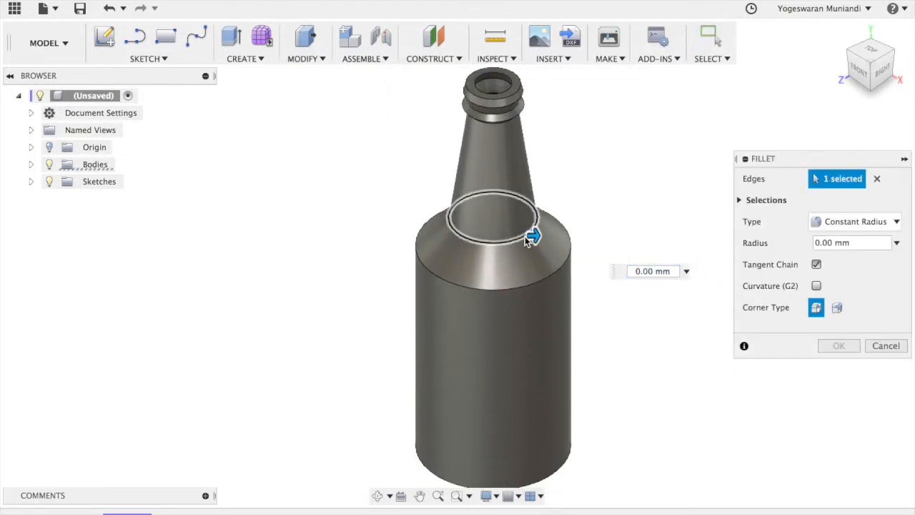
{"action": "left_click", "coordinate": [547, 281]}
{"action": "left_click", "coordinate": [816, 244]}
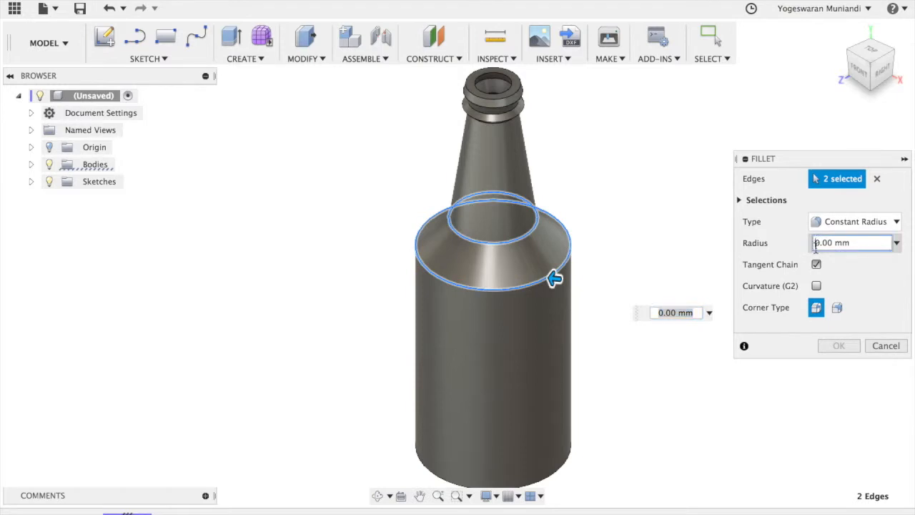
{"action": "type", "text": "2"}
{"action": "left_click", "coordinate": [839, 346]}
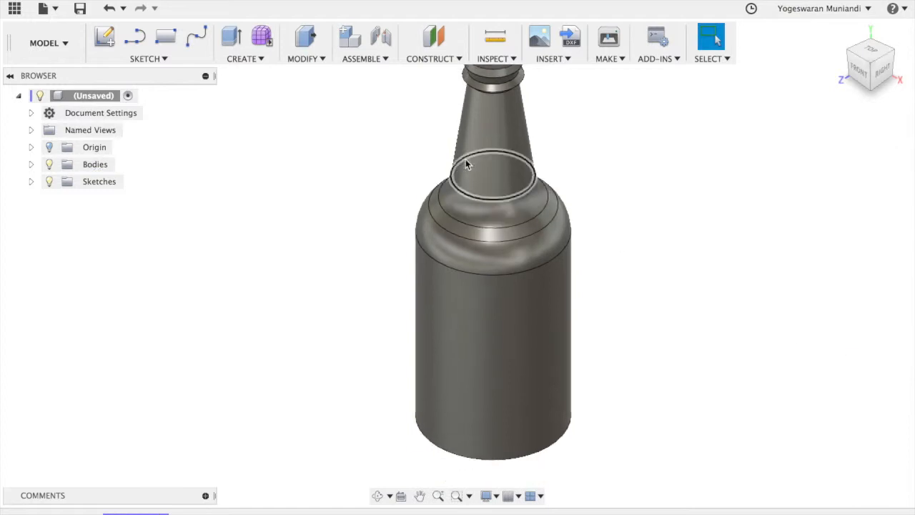
- Fillet the outer edge of the bottle's base with a constant radius of 10 mm
{"action": "left_click", "coordinate": [321, 61]}
{"action": "left_click", "coordinate": [319, 87]}
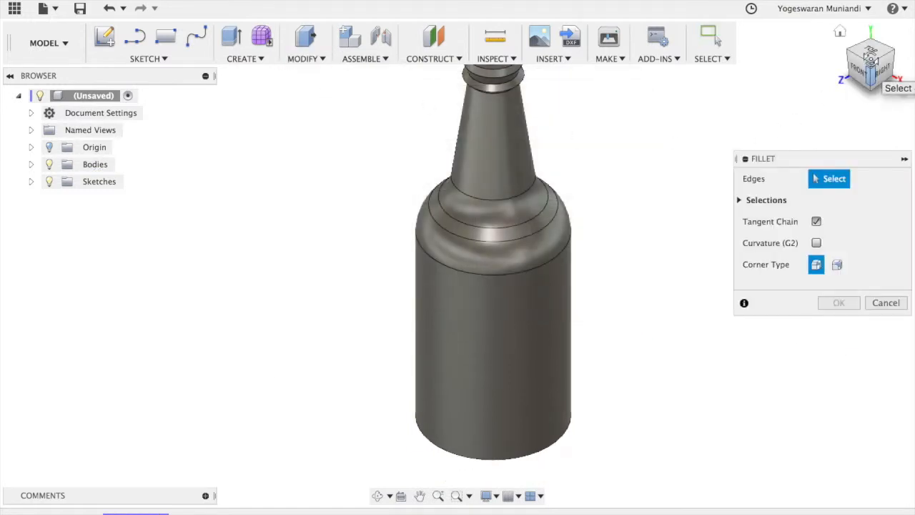
{"action": "left_click", "coordinate": [870, 76]}
{"action": "left_click_drag", "start_coordinate": [864, 77], "coordinate": [866, 60]}
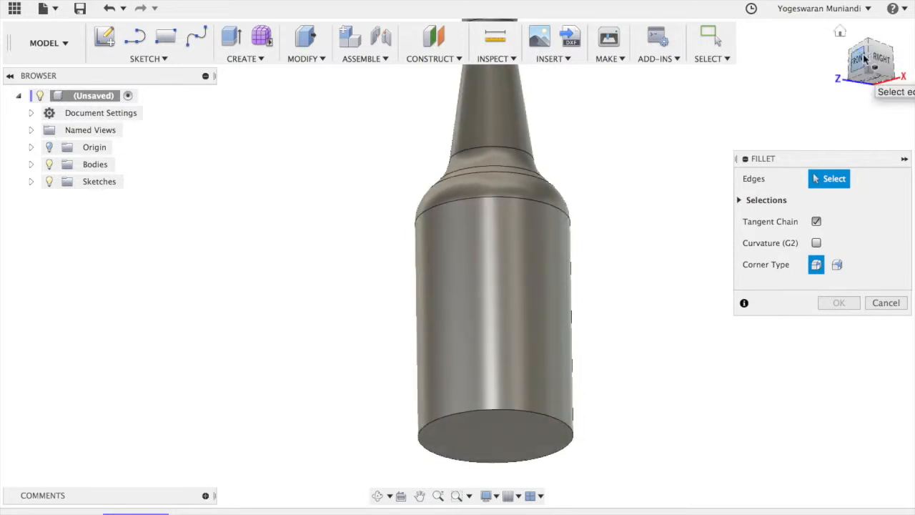
{"action": "left_click", "coordinate": [487, 412]}
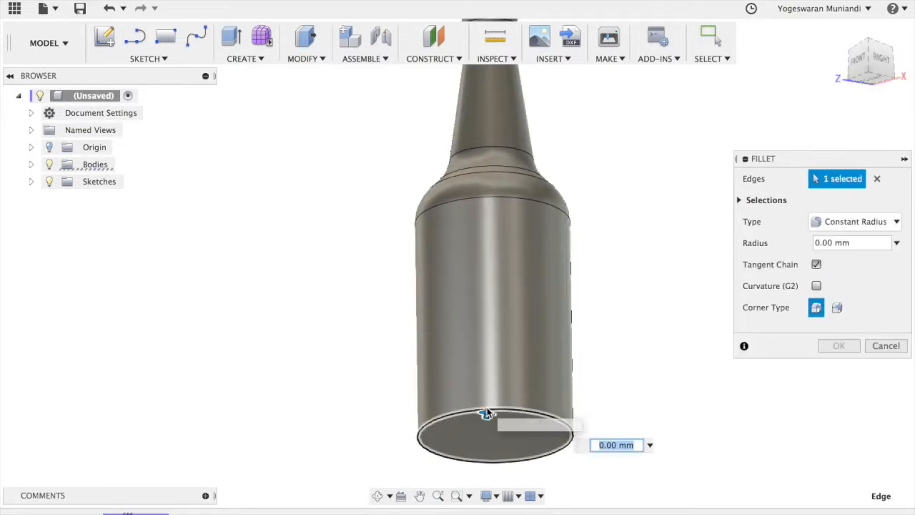
{"action": "left_click", "coordinate": [815, 243]}
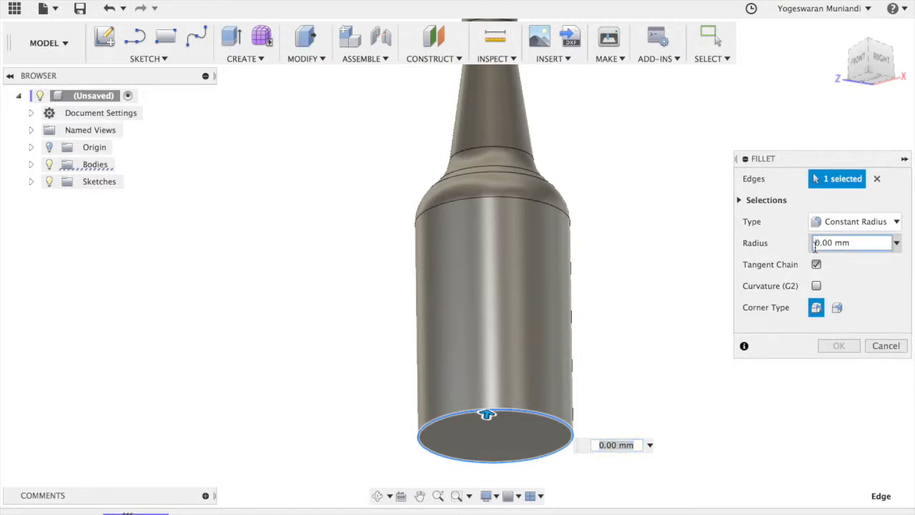
{"action": "type", "text": "1"}
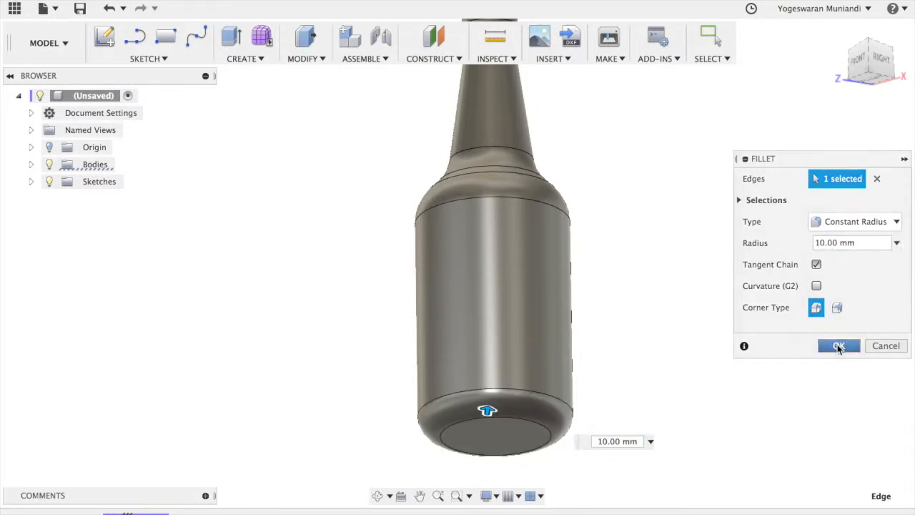
{"action": "left_click", "coordinate": [839, 345]}
- Fillet the six circular edges of the bottle's mouth rim and the neck ring below it with a constant radius of 1 mm
{"action": "left_click", "coordinate": [840, 32]}
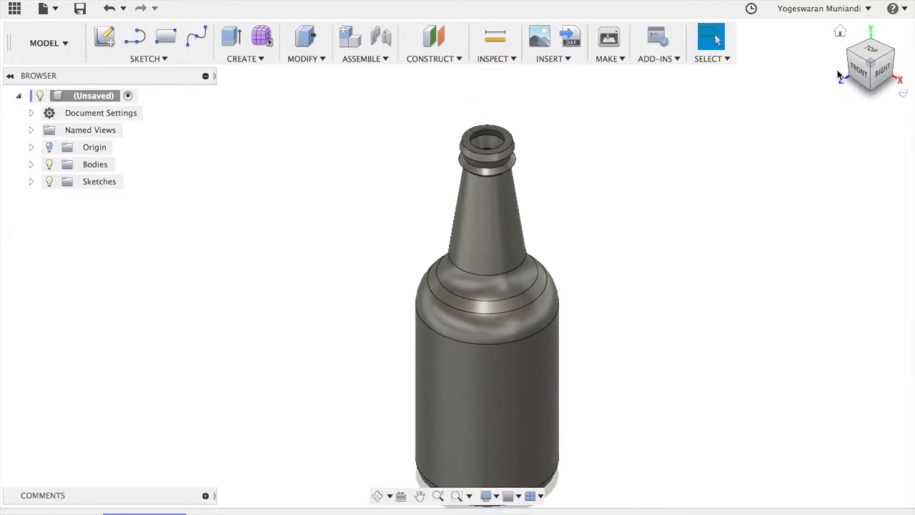
{"action": "scroll", "coordinate": [839, 75], "scroll_direction": "up", "scroll_amount": 4}
{"action": "scroll", "coordinate": [838, 75], "scroll_direction": "down", "scroll_amount": 2}
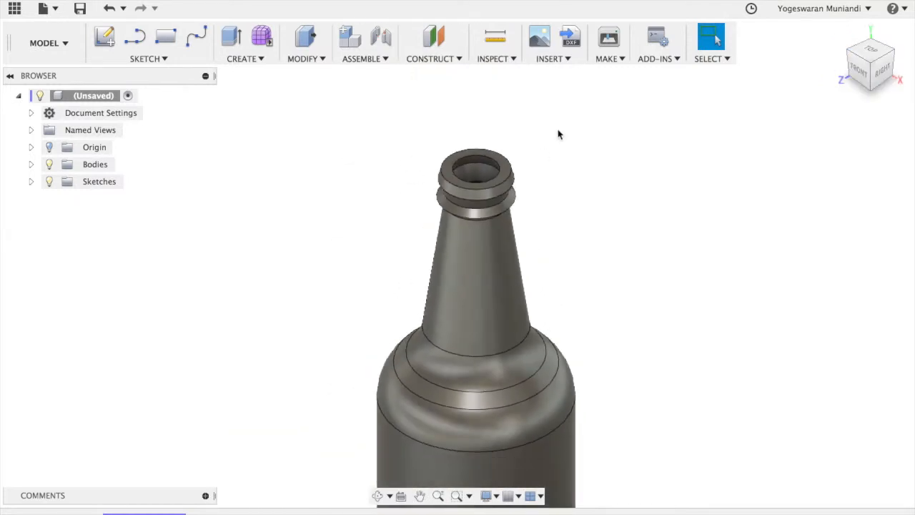
{"action": "scroll", "coordinate": [429, 219], "scroll_direction": "up", "scroll_amount": 2}
{"action": "scroll", "coordinate": [429, 218], "scroll_direction": "up", "scroll_amount": 2}
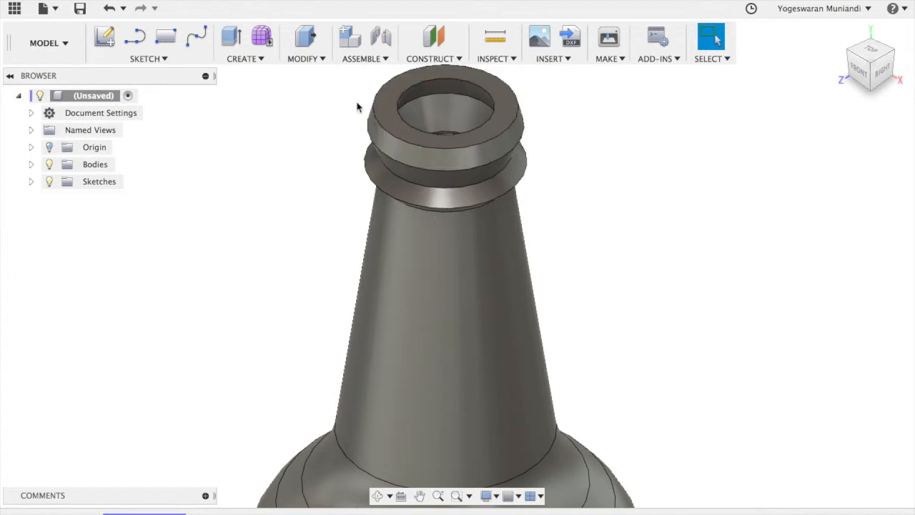
{"action": "left_click", "coordinate": [303, 58]}
{"action": "left_click", "coordinate": [321, 91]}
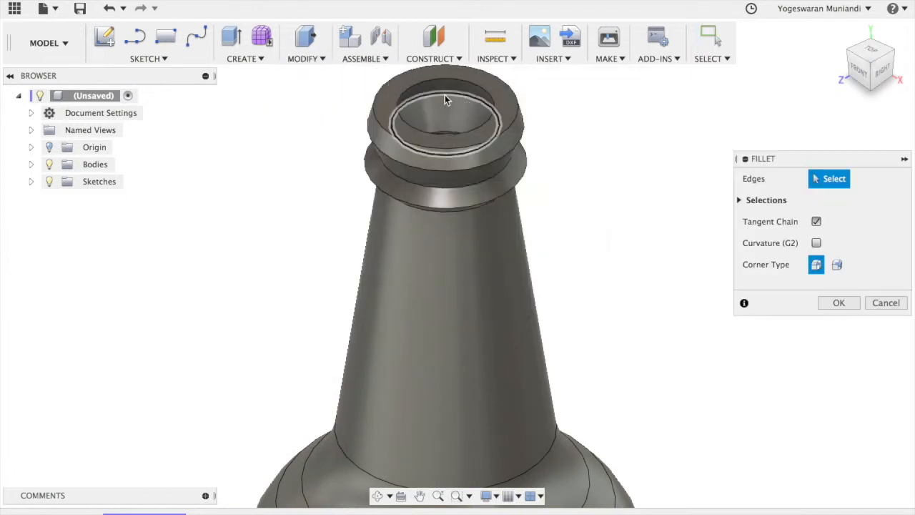
{"action": "left_click", "coordinate": [406, 93]}
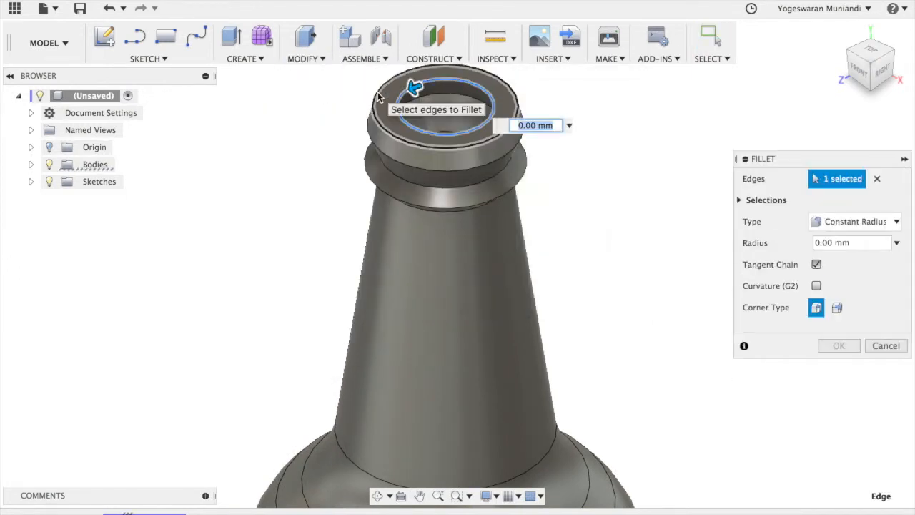
{"action": "left_click", "coordinate": [379, 90]}
{"action": "left_click", "coordinate": [380, 147]}
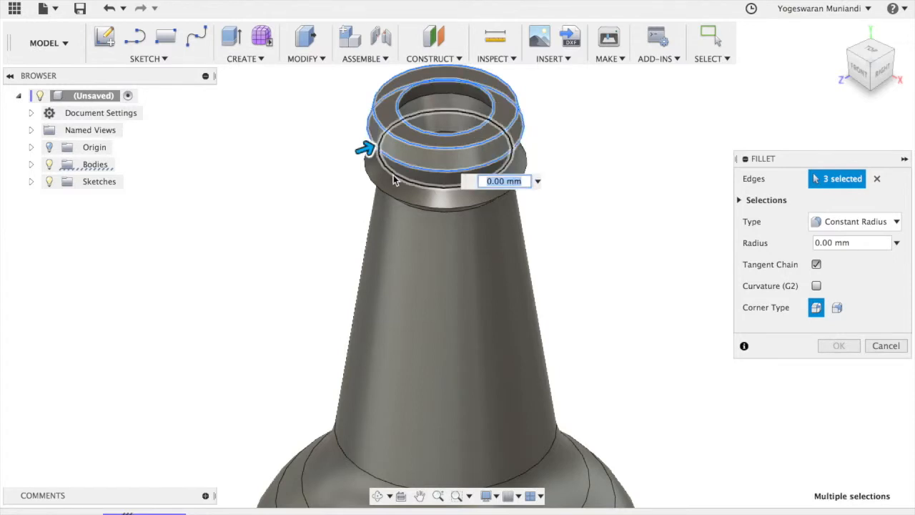
{"action": "left_click", "coordinate": [400, 184]}
{"action": "left_click", "coordinate": [421, 206]}
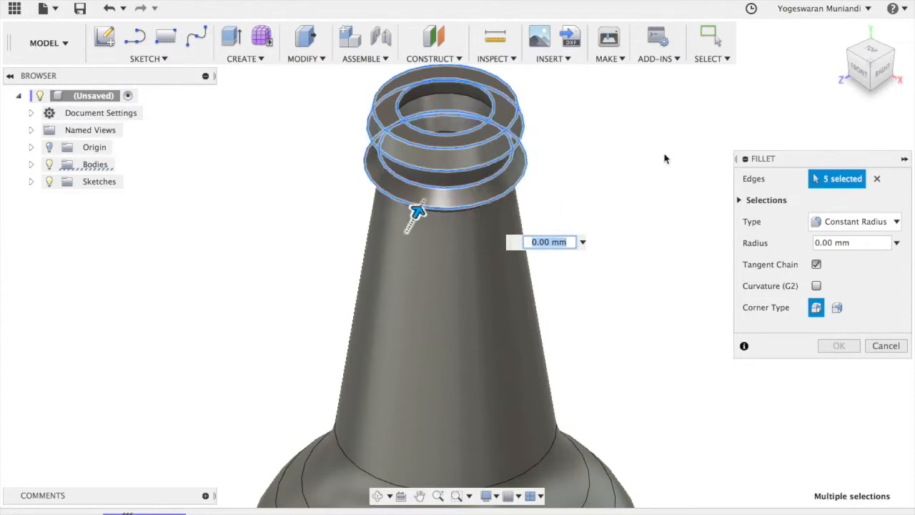
{"action": "left_click", "coordinate": [876, 80]}
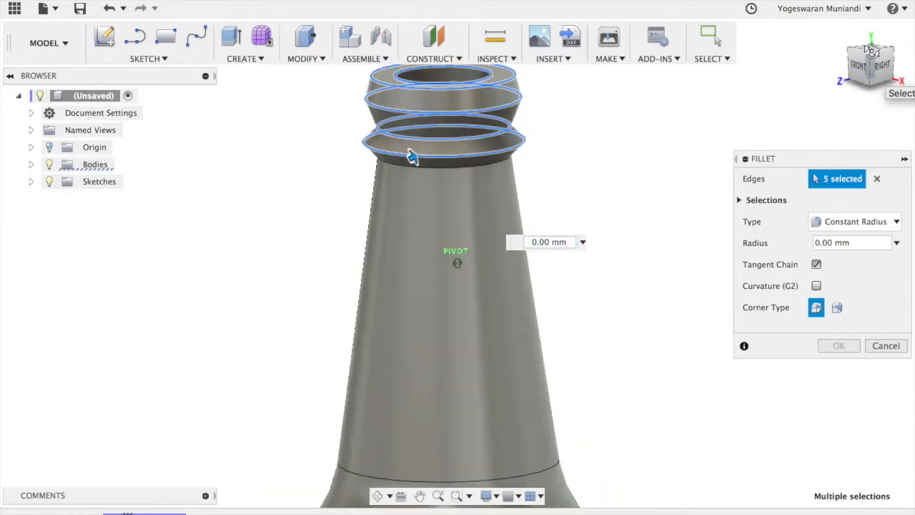
{"action": "left_click", "coordinate": [499, 165]}
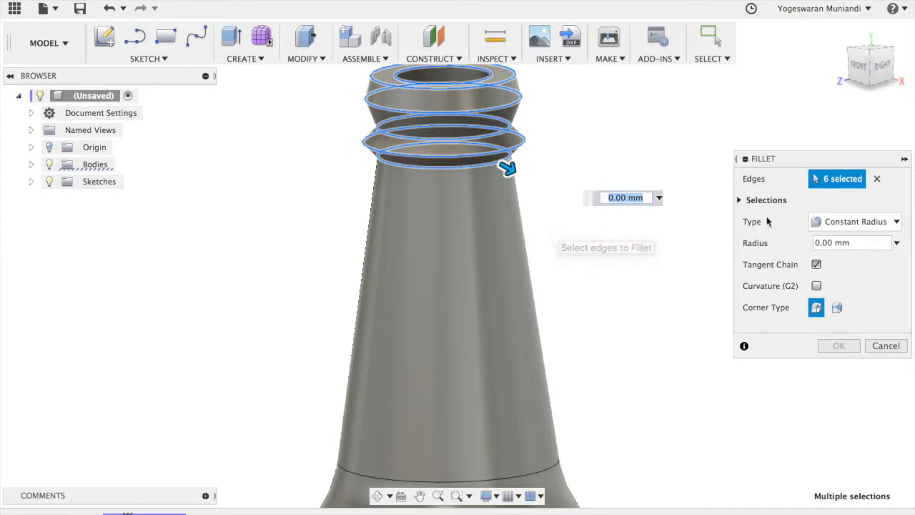
{"action": "left_click", "coordinate": [816, 243]}
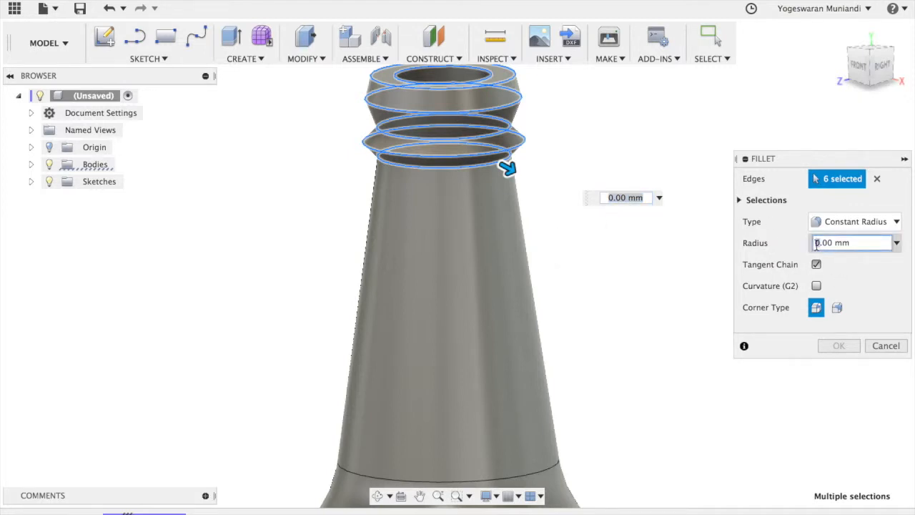
{"action": "type", "text": "1"}
{"action": "left_click", "coordinate": [839, 345]}
- Create a section analysis through the bottle on the XY plane, showing the origin planes for the selection and hiding them again
{"action": "left_click", "coordinate": [840, 32]}
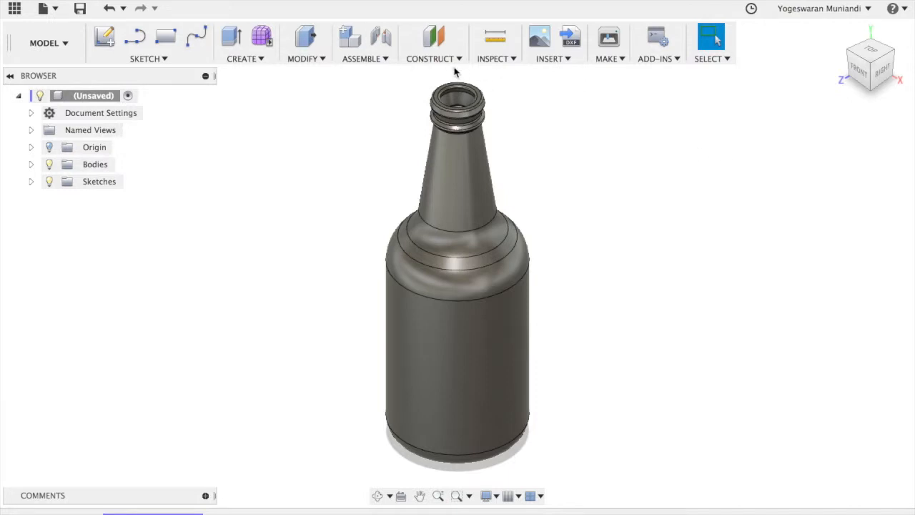
{"action": "left_click", "coordinate": [513, 58]}
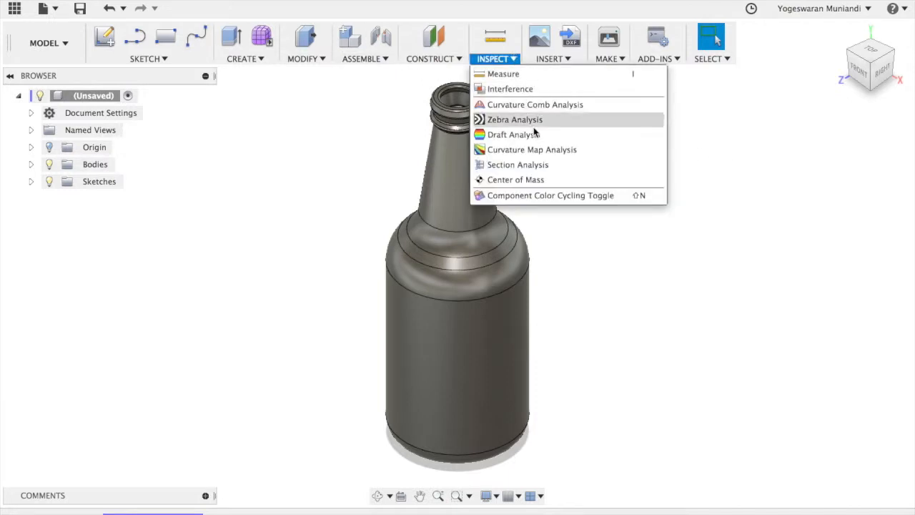
{"action": "left_click", "coordinate": [550, 165]}
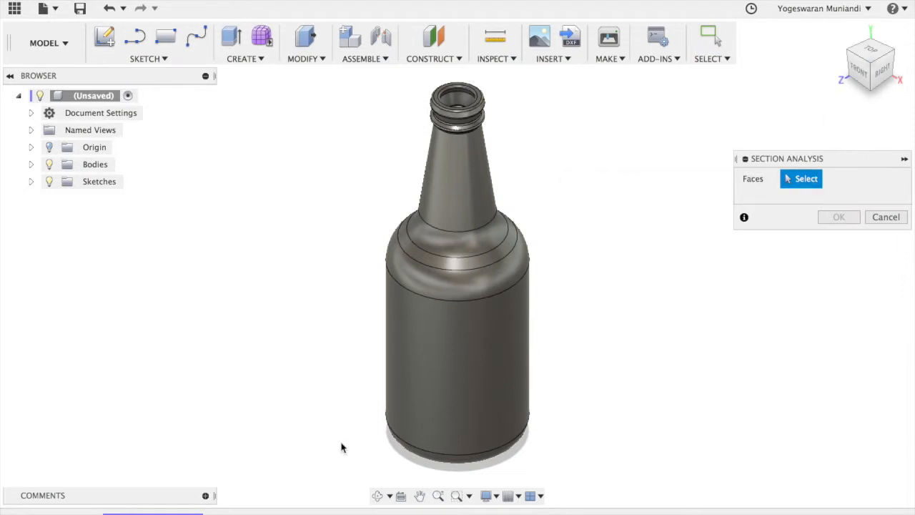
{"action": "left_click", "coordinate": [49, 147]}
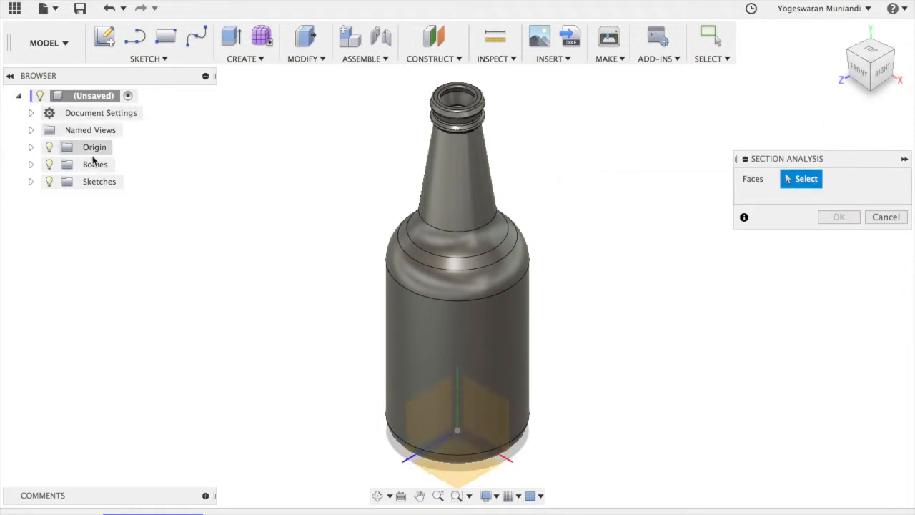
{"action": "left_click", "coordinate": [500, 411]}
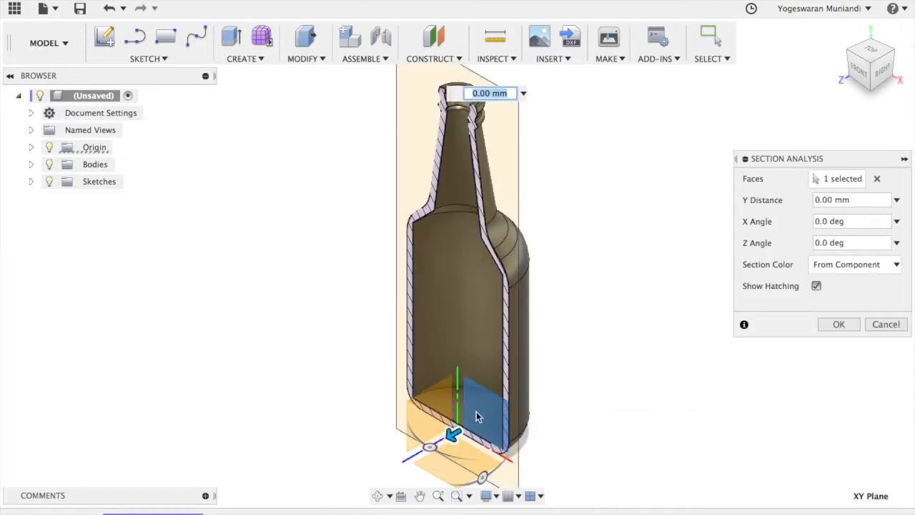
{"action": "left_click", "coordinate": [834, 325]}
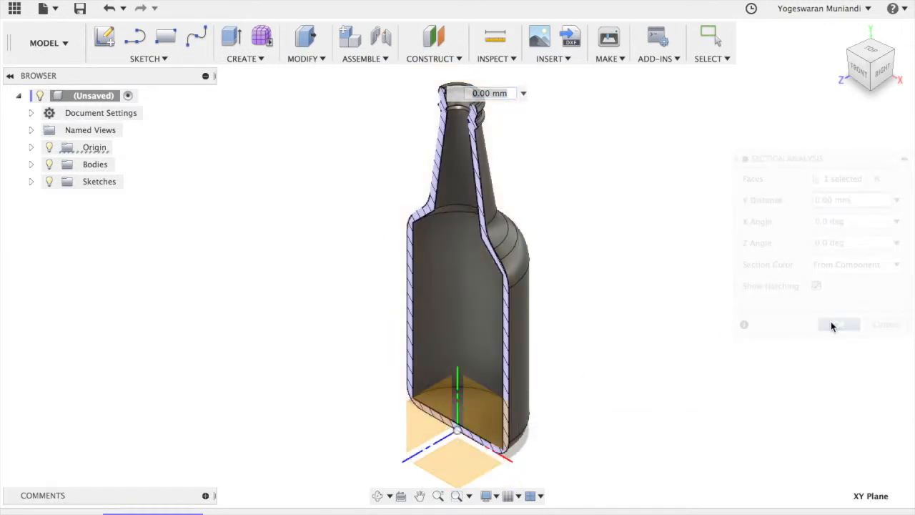
{"action": "scroll", "coordinate": [547, 143], "scroll_direction": "up", "scroll_amount": 4}
{"action": "scroll", "coordinate": [546, 142], "scroll_direction": "down", "scroll_amount": 2}
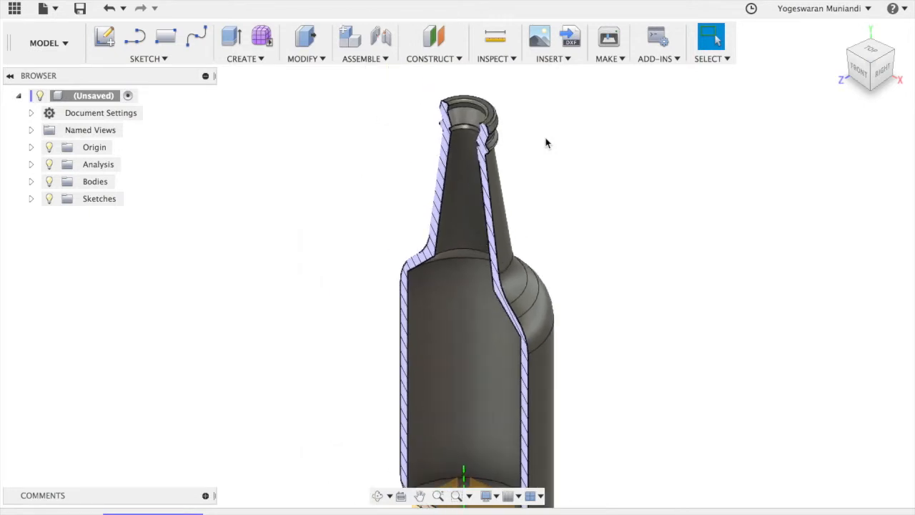
{"action": "left_click", "coordinate": [48, 147]}
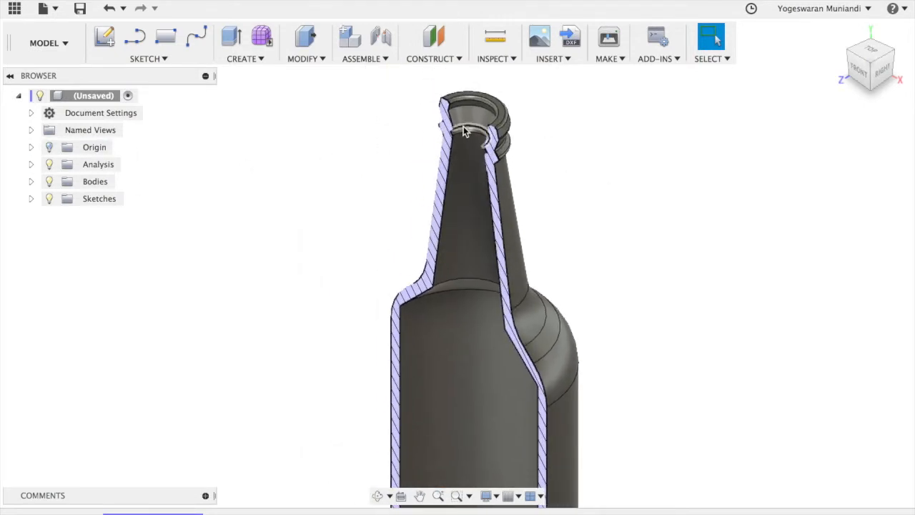
- Fillet the four circular edges on the inside wall of the mouth and neck ring with a constant radius of 1 mm
{"action": "scroll", "coordinate": [464, 131], "scroll_direction": "up", "scroll_amount": 3}
{"action": "scroll", "coordinate": [465, 131], "scroll_direction": "down", "scroll_amount": 4}
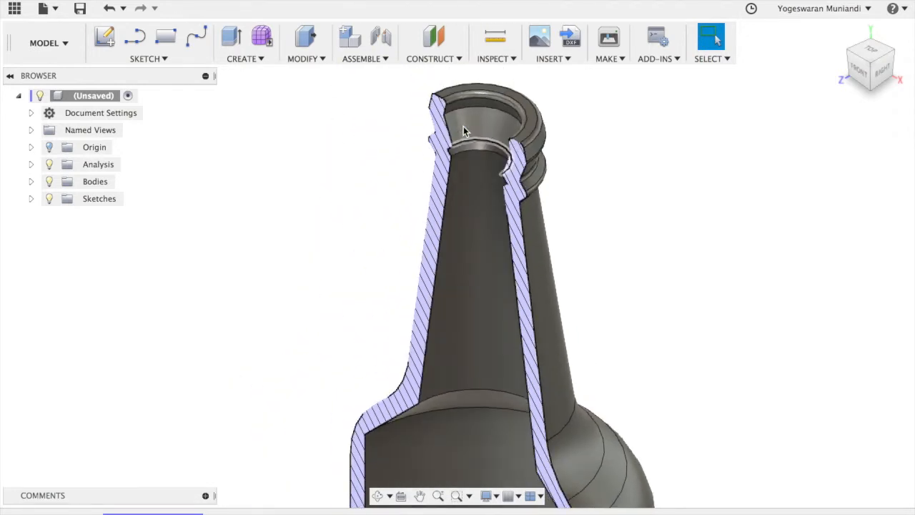
{"action": "scroll", "coordinate": [464, 129], "scroll_direction": "up", "scroll_amount": 3}
{"action": "scroll", "coordinate": [463, 129], "scroll_direction": "down", "scroll_amount": 3}
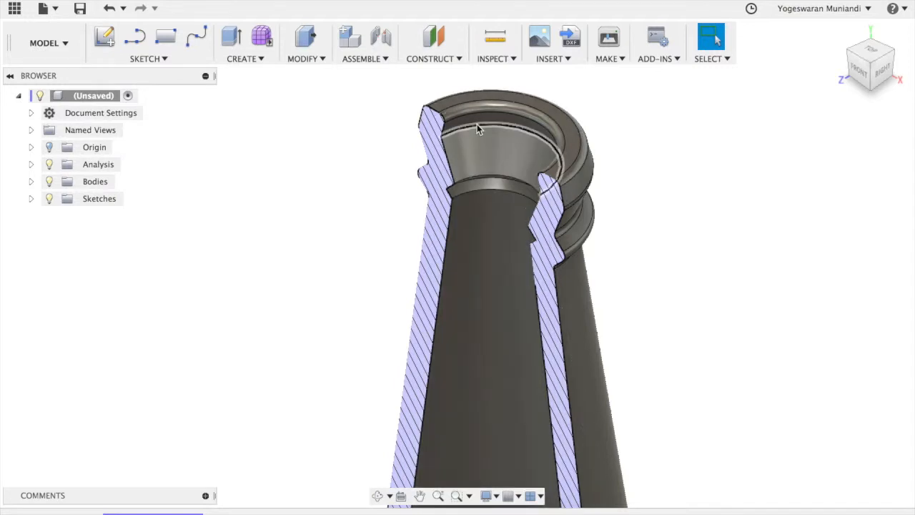
{"action": "left_click", "coordinate": [322, 60]}
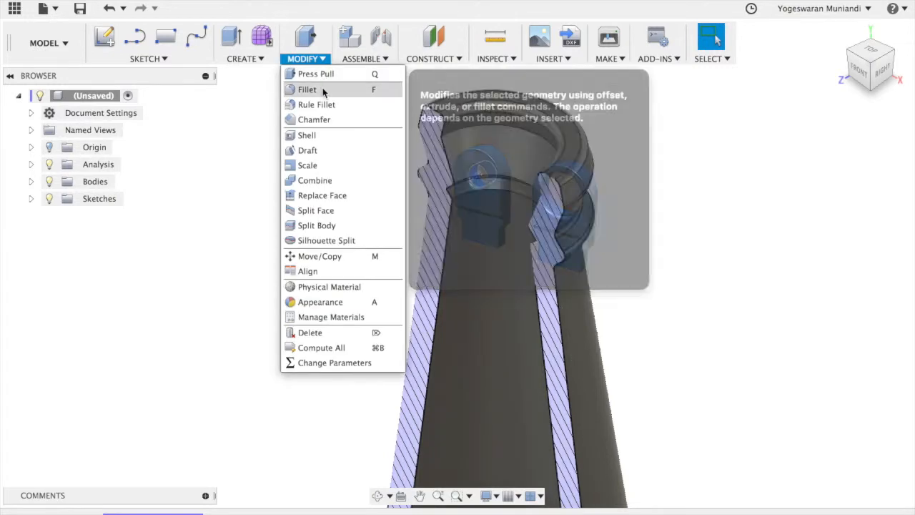
{"action": "left_click", "coordinate": [324, 90]}
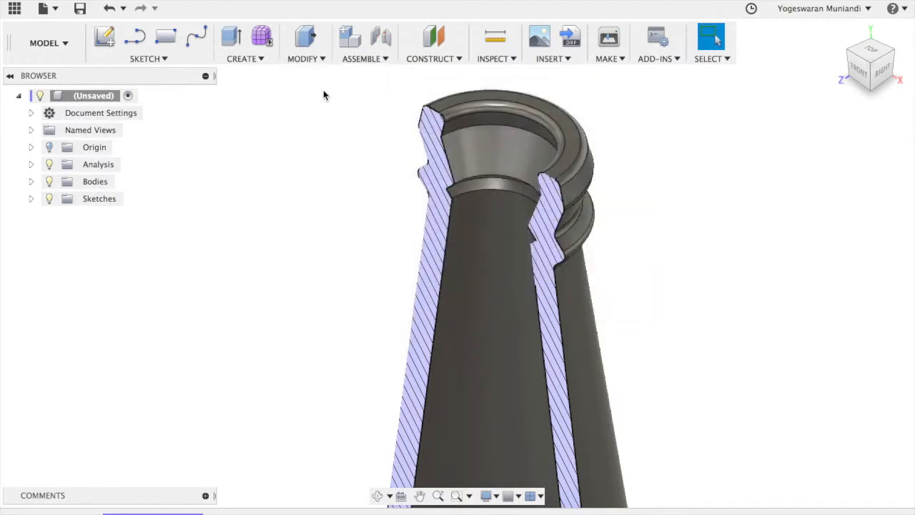
{"action": "left_click", "coordinate": [469, 127]}
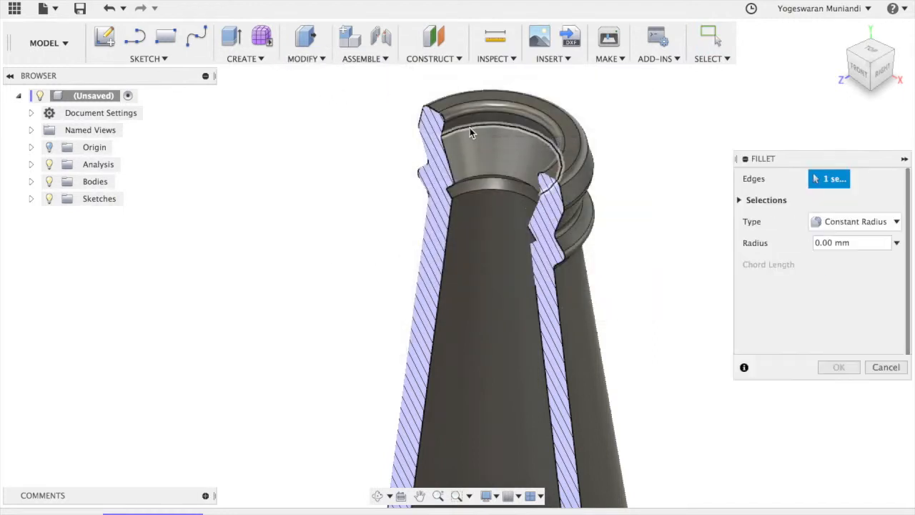
{"action": "left_click", "coordinate": [473, 183]}
{"action": "left_click", "coordinate": [899, 69]}
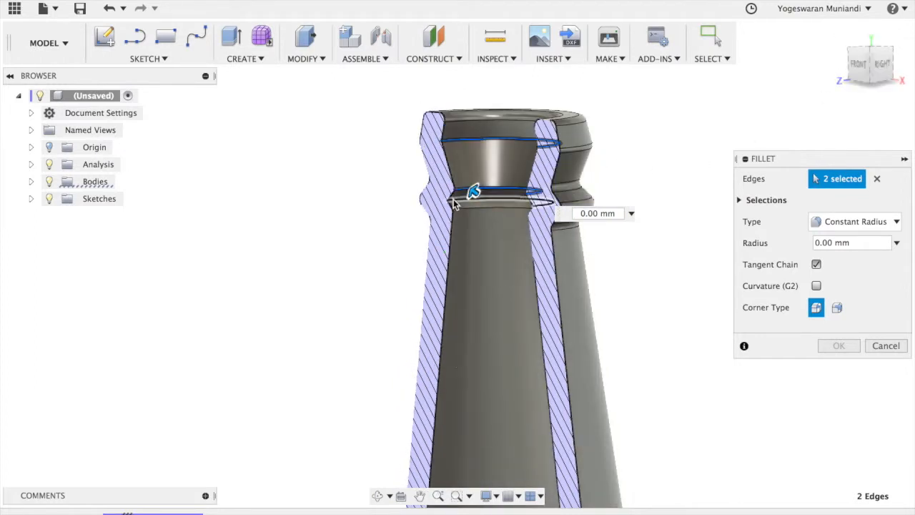
{"action": "left_click", "coordinate": [460, 201]}
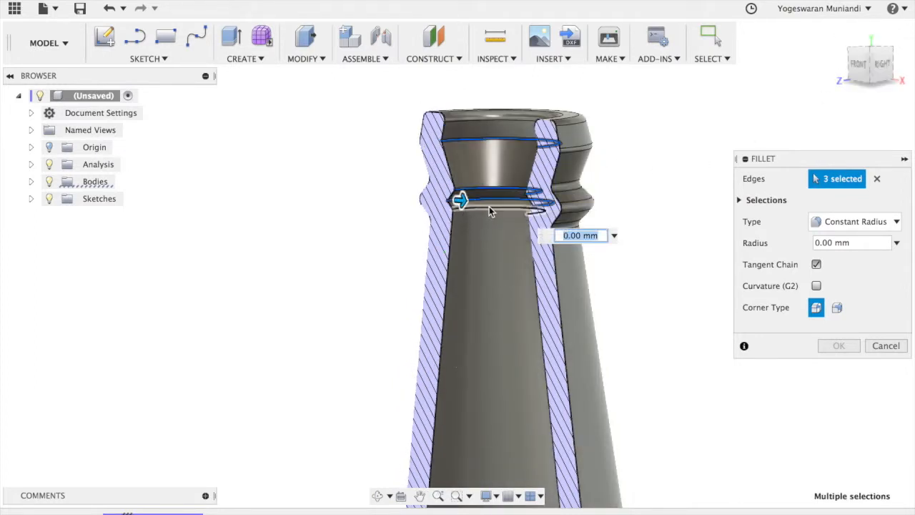
{"action": "left_click", "coordinate": [486, 206]}
{"action": "left_click", "coordinate": [818, 242]}
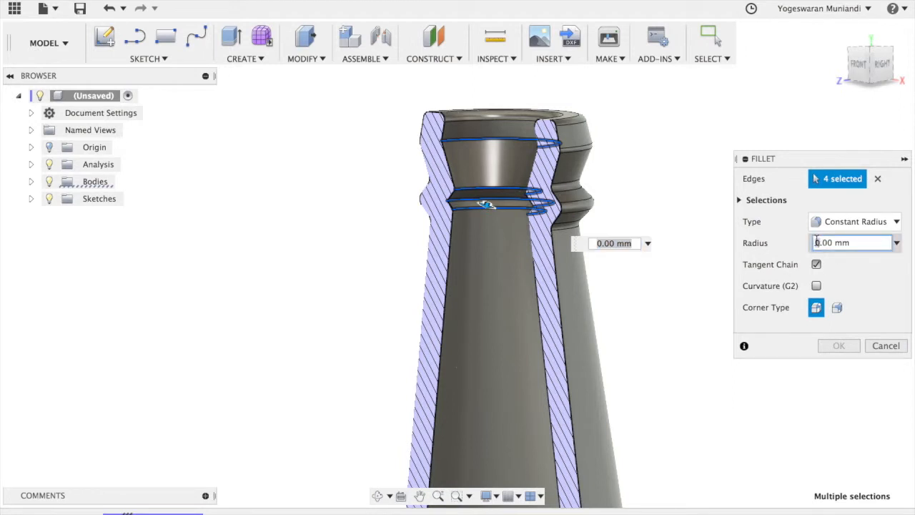
{"action": "type", "text": "1"}
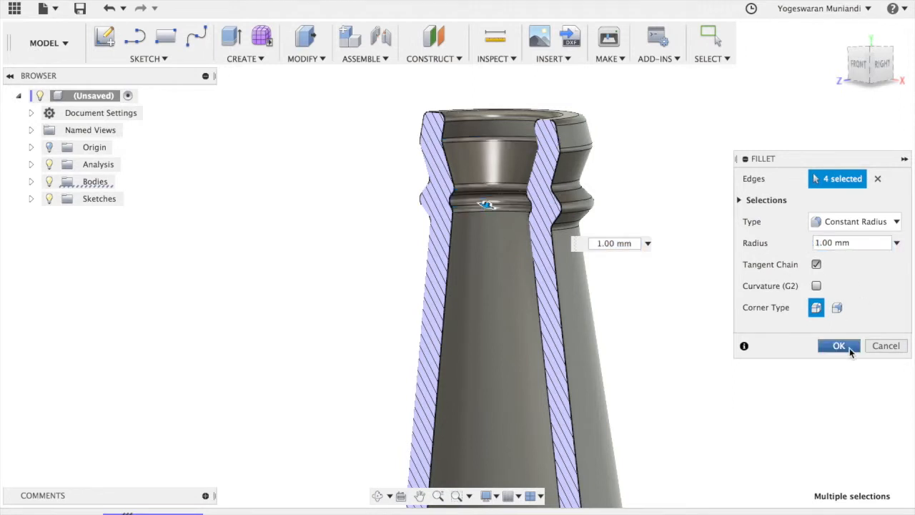
{"action": "left_click", "coordinate": [850, 348]}
- Fillet the two circular edges on the inside wall of the bottle's shoulder with a constant radius of 20 mm
{"action": "scroll", "coordinate": [780, 284], "scroll_direction": "down", "scroll_amount": 4}
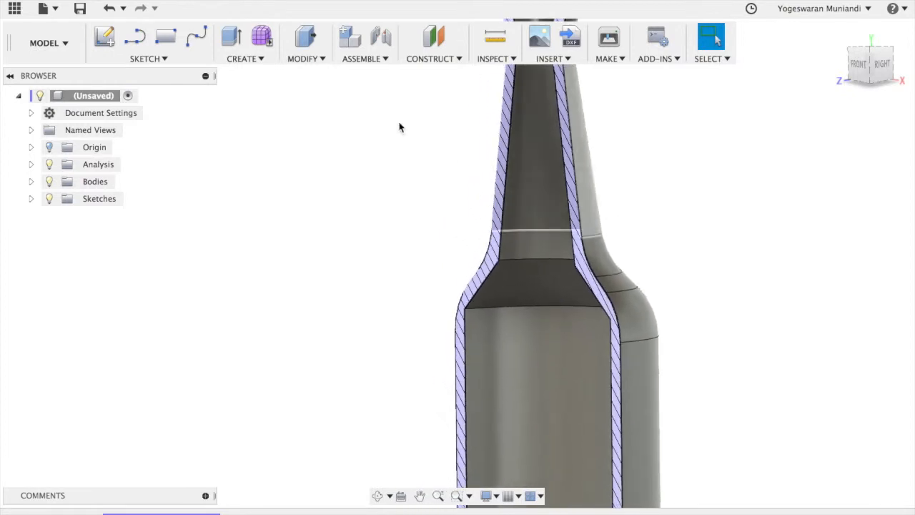
{"action": "left_click", "coordinate": [312, 62]}
{"action": "left_click", "coordinate": [315, 89]}
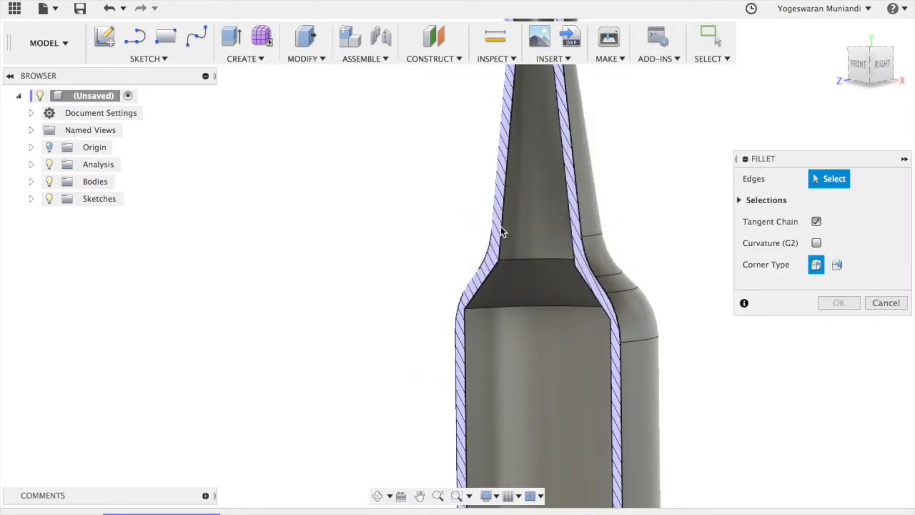
{"action": "left_click", "coordinate": [517, 259]}
{"action": "left_click", "coordinate": [529, 308]}
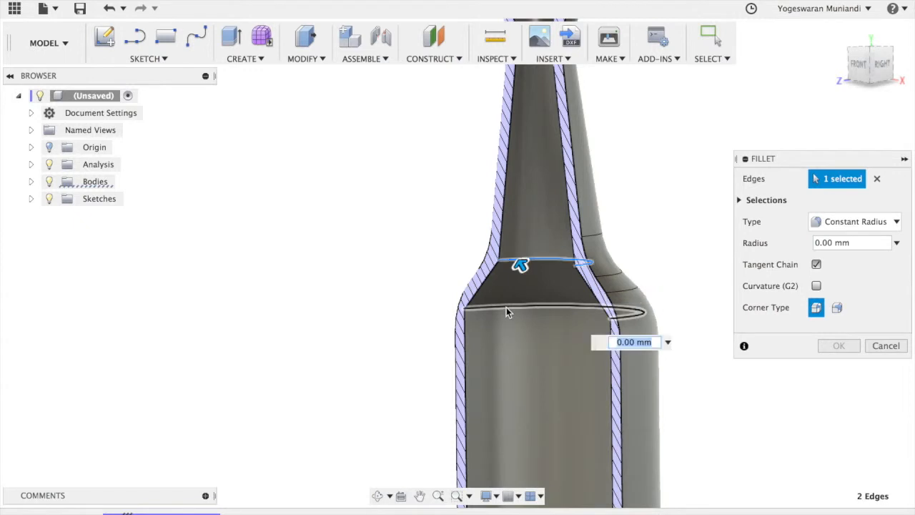
{"action": "left_click", "coordinate": [818, 243]}
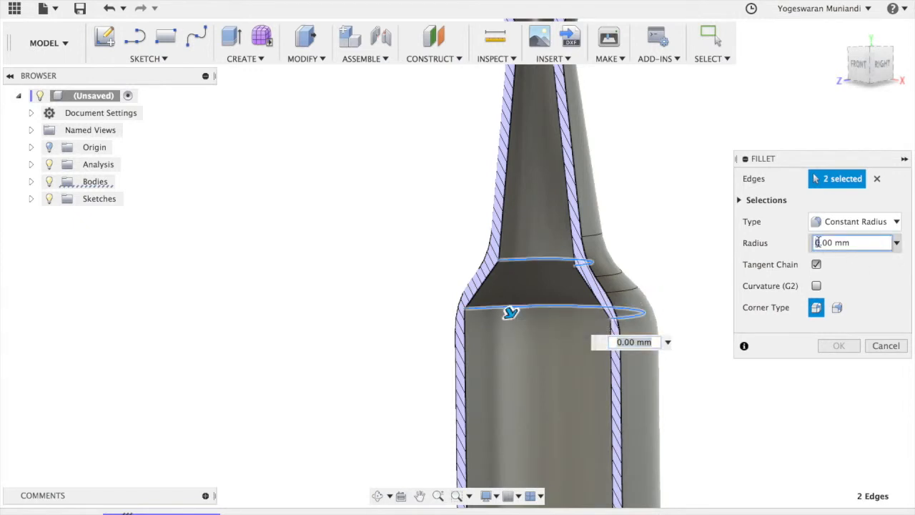
{"action": "key", "text": "Return"}
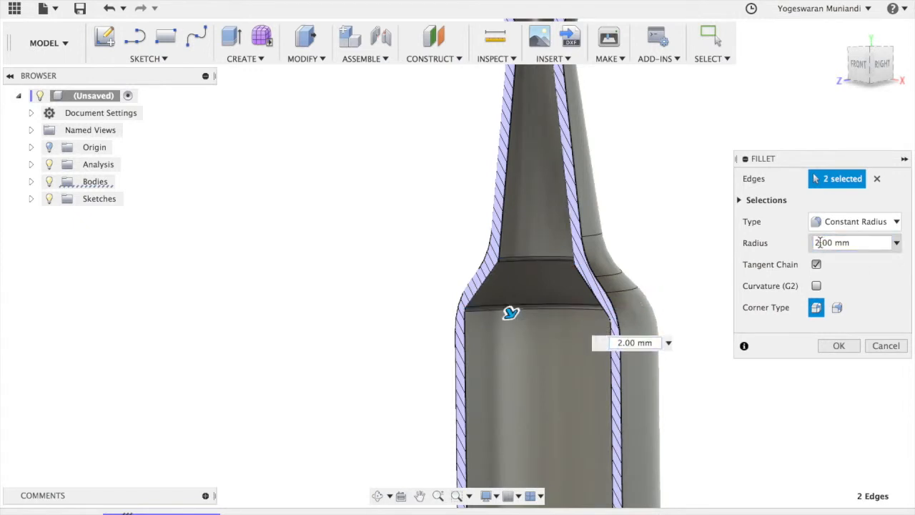
{"action": "left_click", "coordinate": [820, 243]}
{"action": "type", "text": "0"}
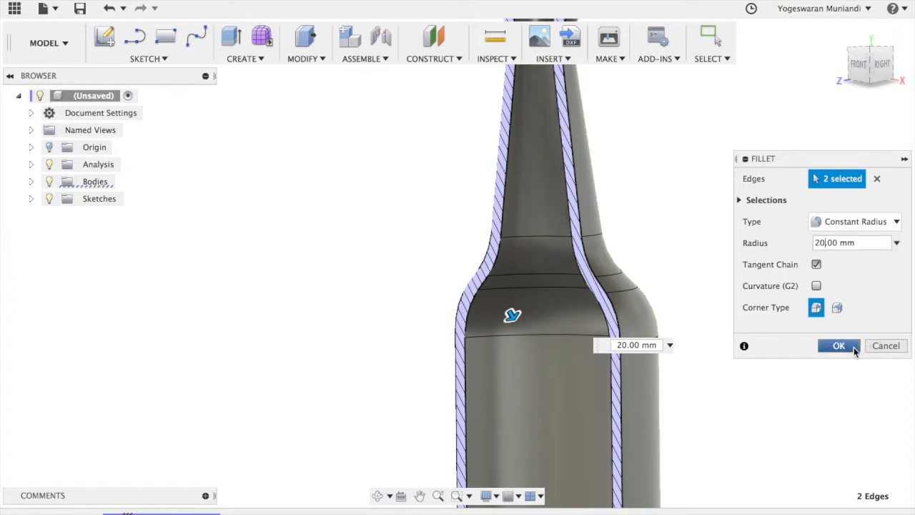
{"action": "left_click", "coordinate": [833, 346]}
{"action": "scroll", "coordinate": [757, 294], "scroll_direction": "down", "scroll_amount": 5}
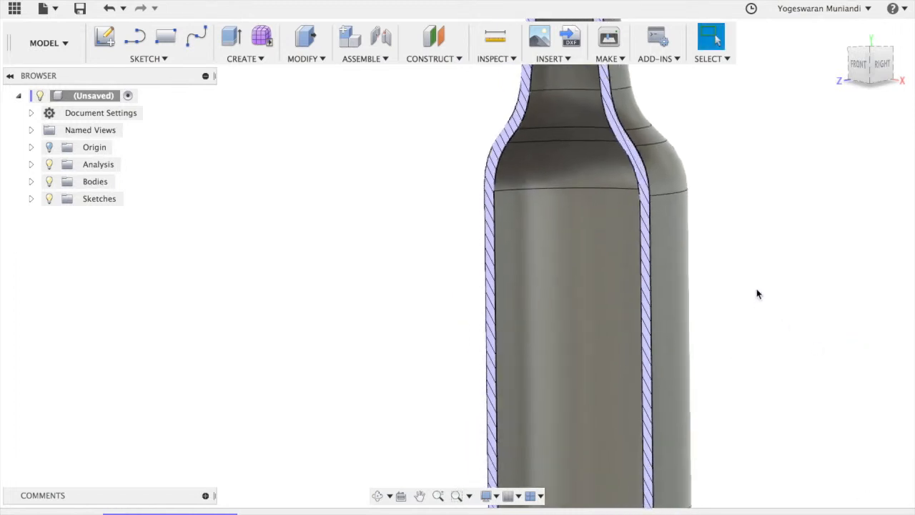
{"action": "scroll", "coordinate": [758, 293], "scroll_direction": "down", "scroll_amount": 2}
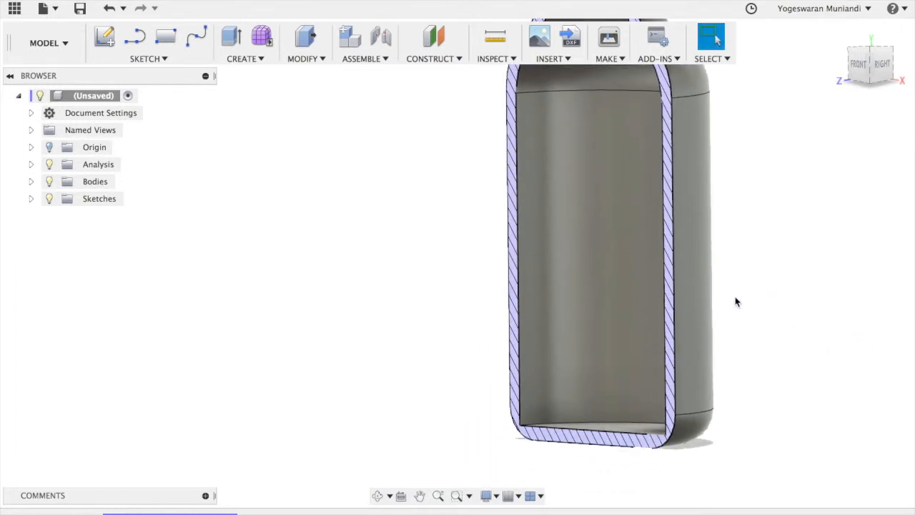
- Fillet the circular edge on the inside of the bottle's base with a constant radius of 10 mm
{"action": "left_click", "coordinate": [297, 60]}
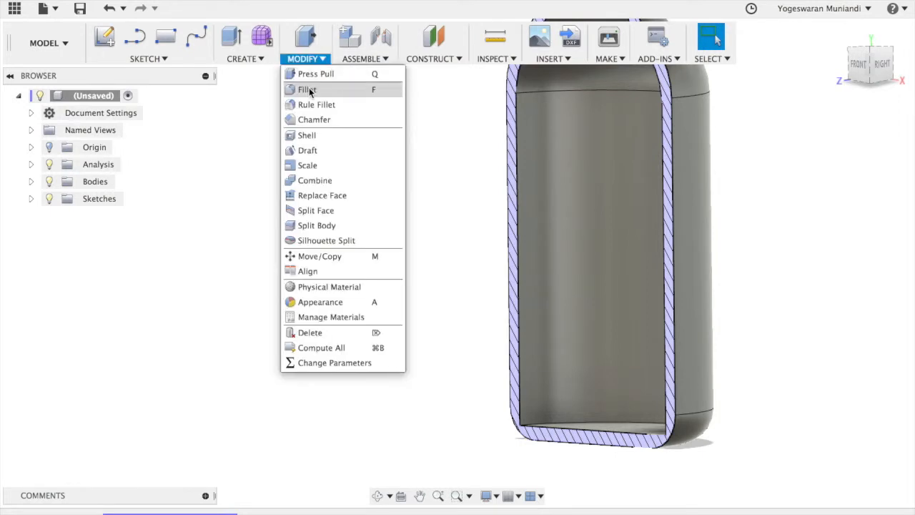
{"action": "left_click", "coordinate": [309, 90]}
{"action": "left_click", "coordinate": [613, 423]}
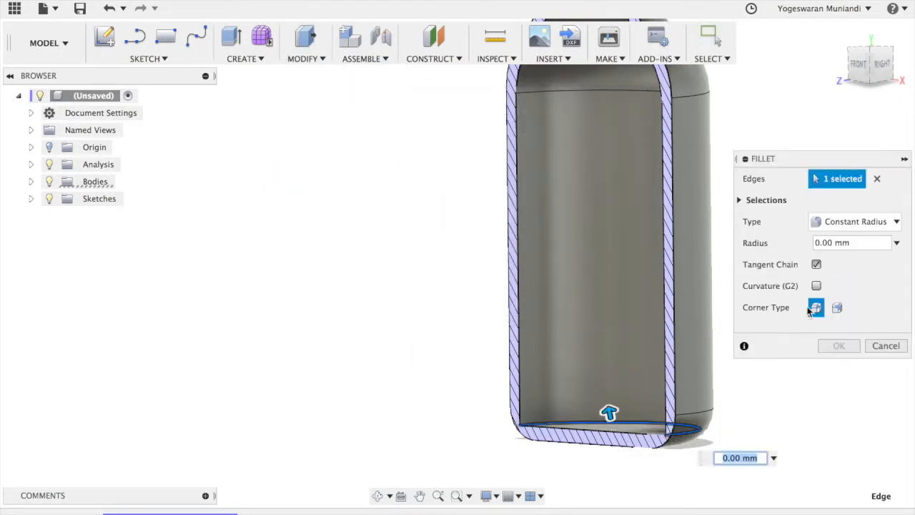
{"action": "left_click", "coordinate": [816, 243]}
{"action": "type", "text": "1"}
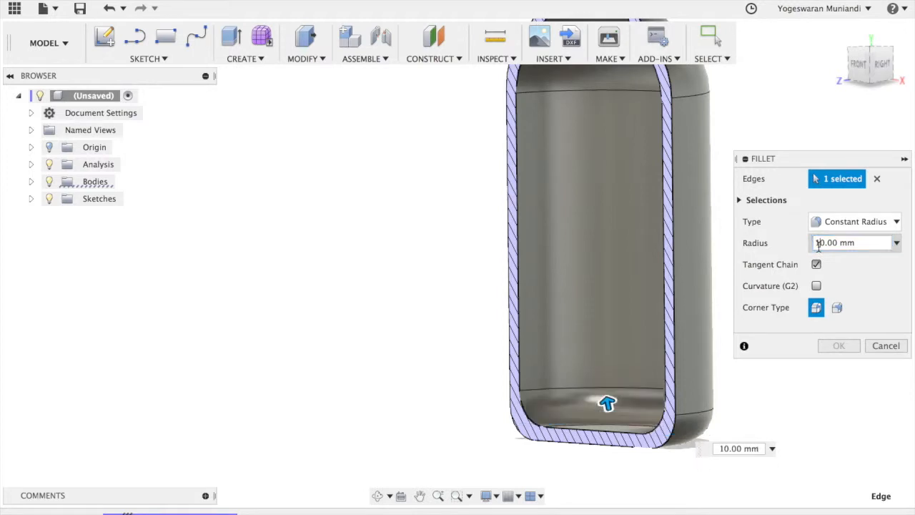
{"action": "left_click", "coordinate": [840, 347]}
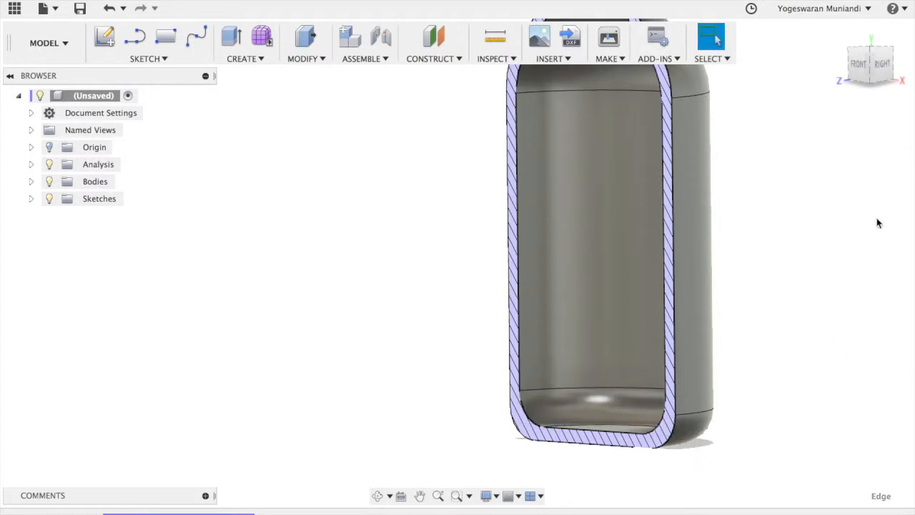
- Check the sectioned bottle's interior and hide the section analysis to display the whole bottle
{"action": "left_click_drag", "start_coordinate": [877, 70], "coordinate": [905, 74]}
{"action": "scroll", "coordinate": [828, 184], "scroll_direction": "down", "scroll_amount": 2}
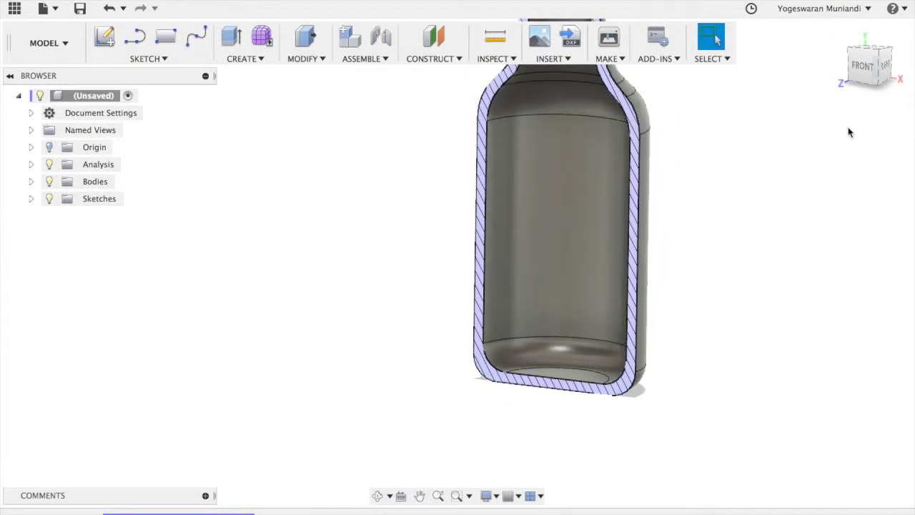
{"action": "mouse_move", "coordinate": [875, 76]}
{"action": "left_mouse_down"}
{"action": "mouse_move", "coordinate": [807, 69]}
{"action": "mouse_move", "coordinate": [891, 76]}
{"action": "mouse_move", "coordinate": [877, 83]}
{"action": "left_mouse_up"}
{"action": "scroll", "coordinate": [728, 250], "scroll_direction": "down", "scroll_amount": 3}
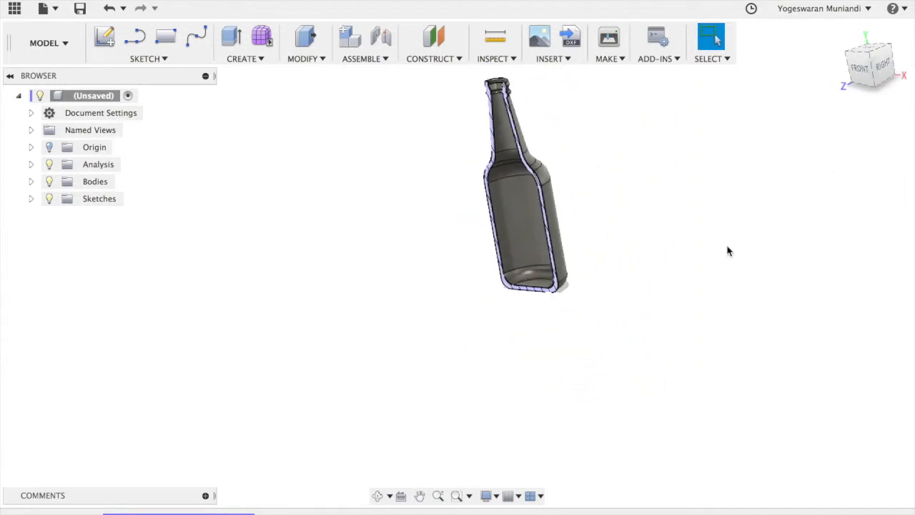
{"action": "left_click", "coordinate": [838, 31]}
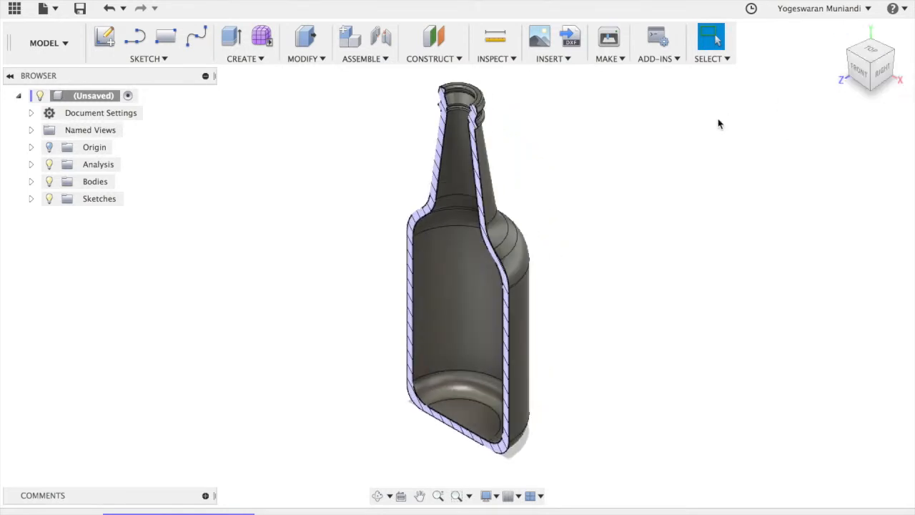
{"action": "scroll", "coordinate": [480, 74], "scroll_direction": "up", "scroll_amount": 5}
{"action": "scroll", "coordinate": [480, 74], "scroll_direction": "down", "scroll_amount": 2}
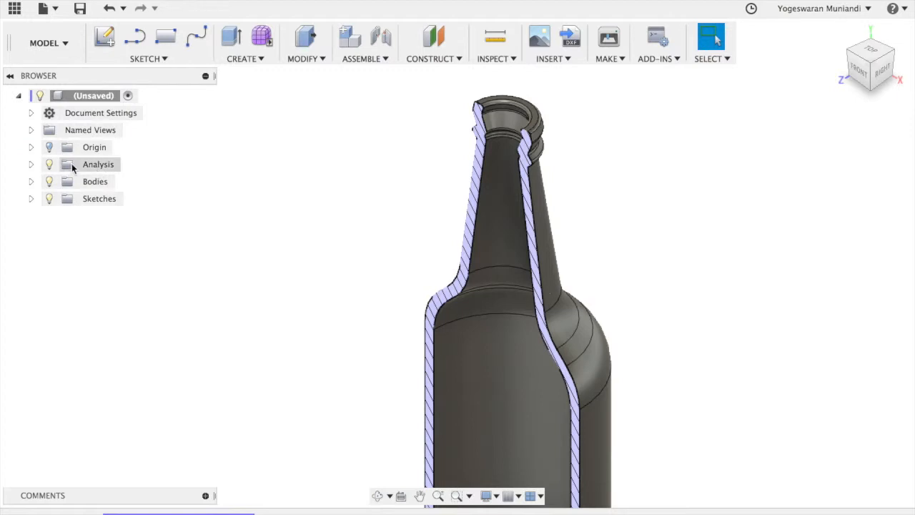
{"action": "left_click", "coordinate": [49, 164]}
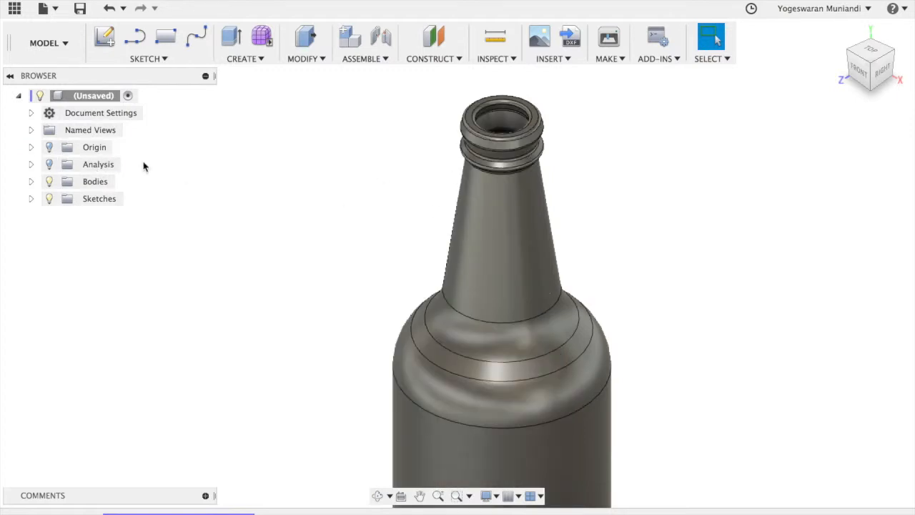
{"action": "left_click", "coordinate": [49, 164]}
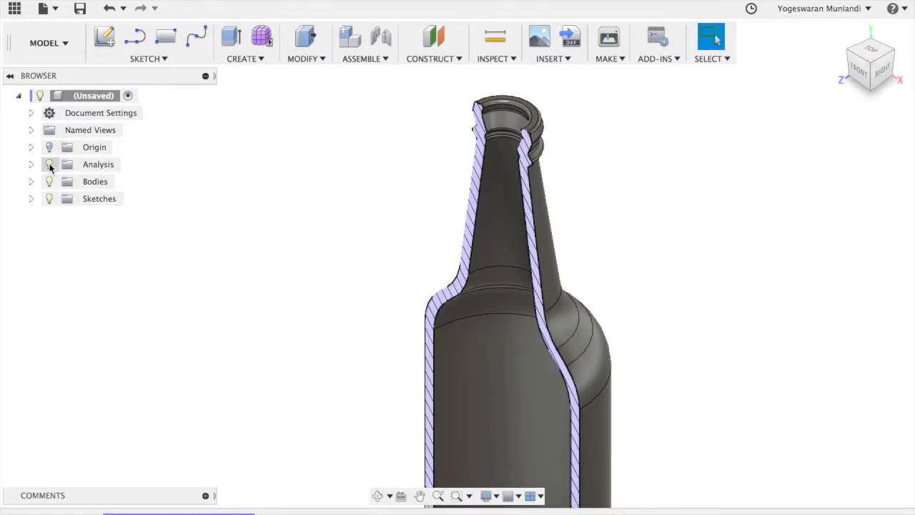
{"action": "left_click", "coordinate": [50, 164]}
{"action": "scroll", "coordinate": [623, 215], "scroll_direction": "down", "scroll_amount": 3}
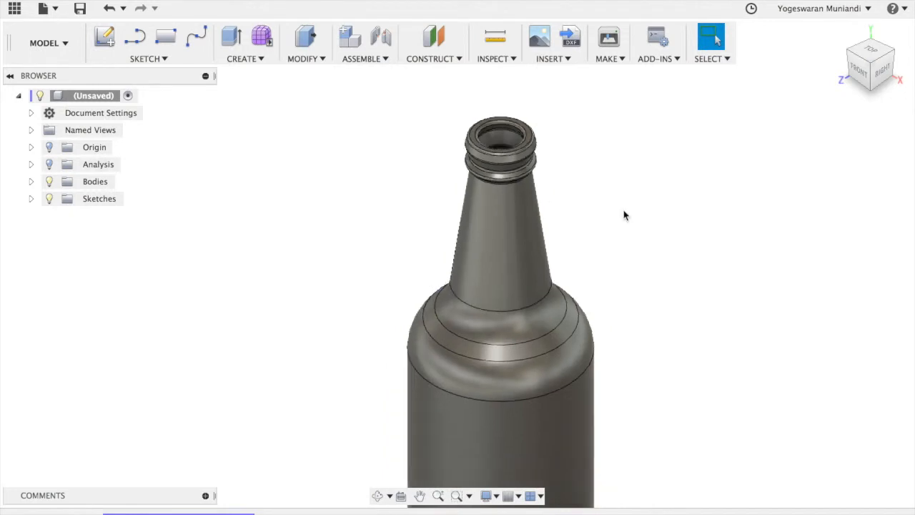
{"action": "scroll", "coordinate": [623, 215], "scroll_direction": "down", "scroll_amount": 2}
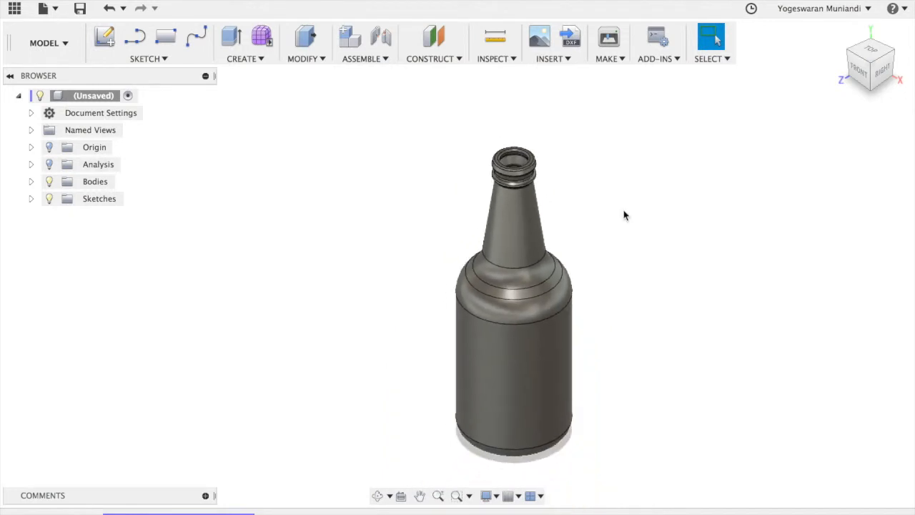
- Assign the physical material Glass, Clear Glazing from the Fusion 360 Material Library to the bottle
{"action": "right_click", "coordinate": [128, 119]}
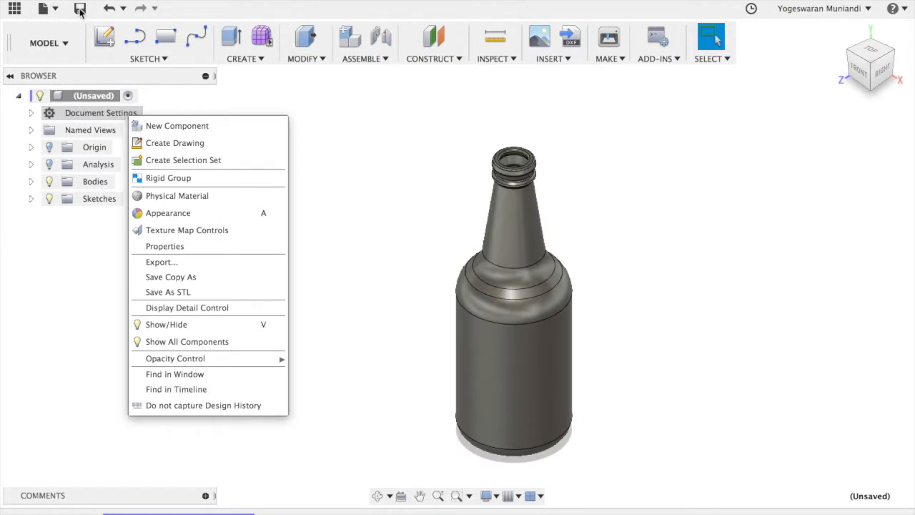
{"action": "left_click", "coordinate": [175, 196]}
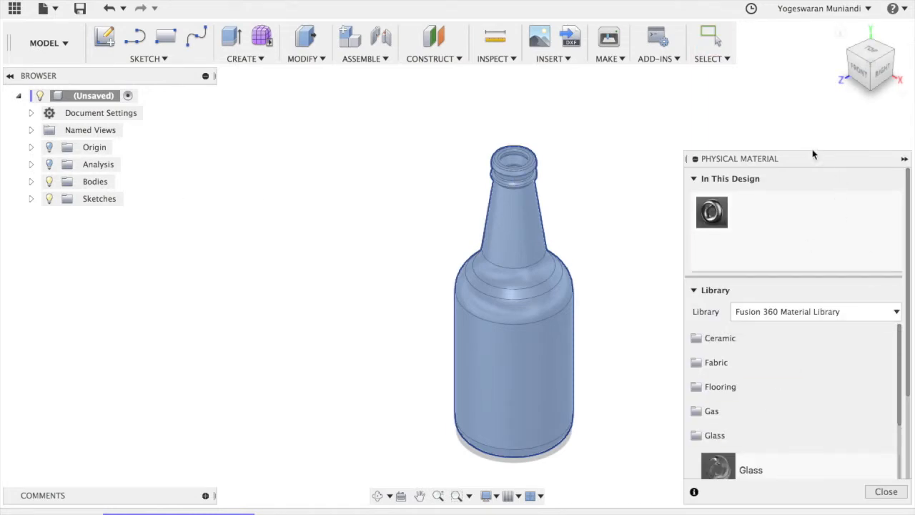
{"action": "left_click_drag", "start_coordinate": [813, 157], "coordinate": [813, 62]}
{"action": "left_click", "coordinate": [730, 333]}
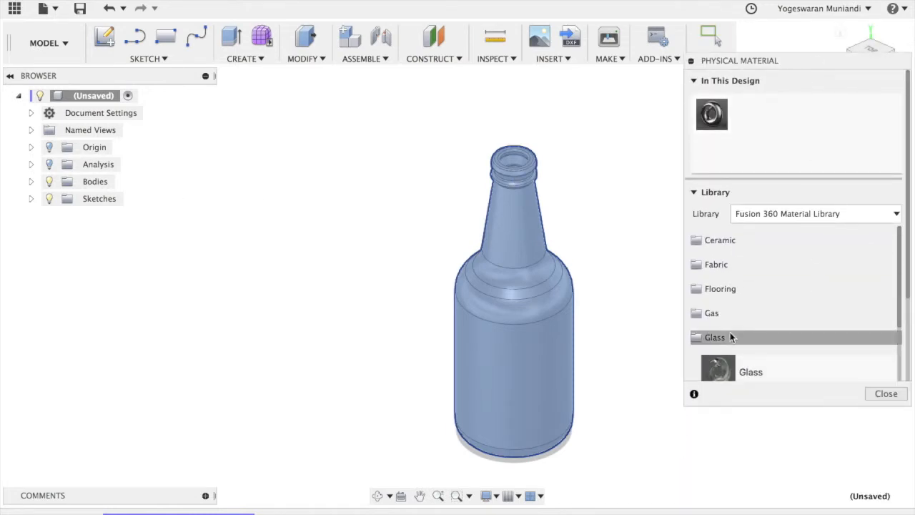
{"action": "scroll", "coordinate": [730, 333], "scroll_direction": "down", "scroll_amount": 3}
{"action": "scroll", "coordinate": [730, 334], "scroll_direction": "down", "scroll_amount": 5}
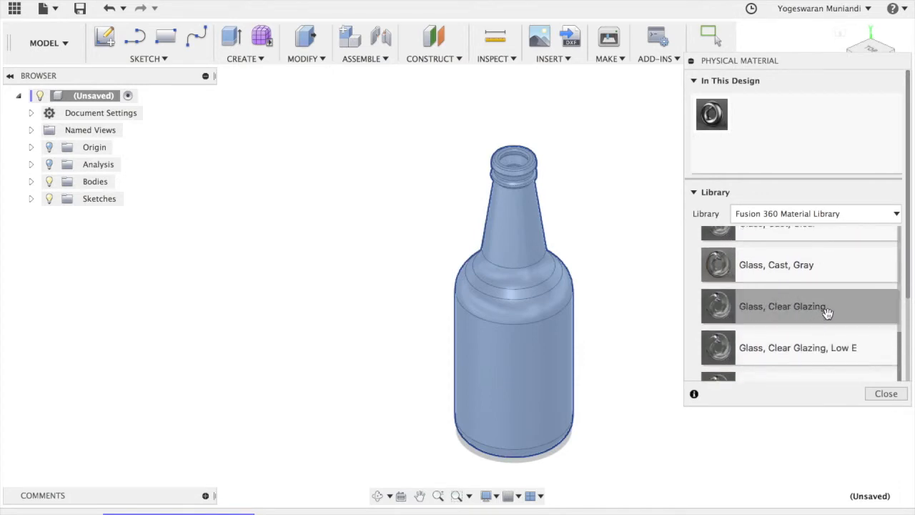
{"action": "left_click_drag", "start_coordinate": [776, 320], "coordinate": [547, 349]}
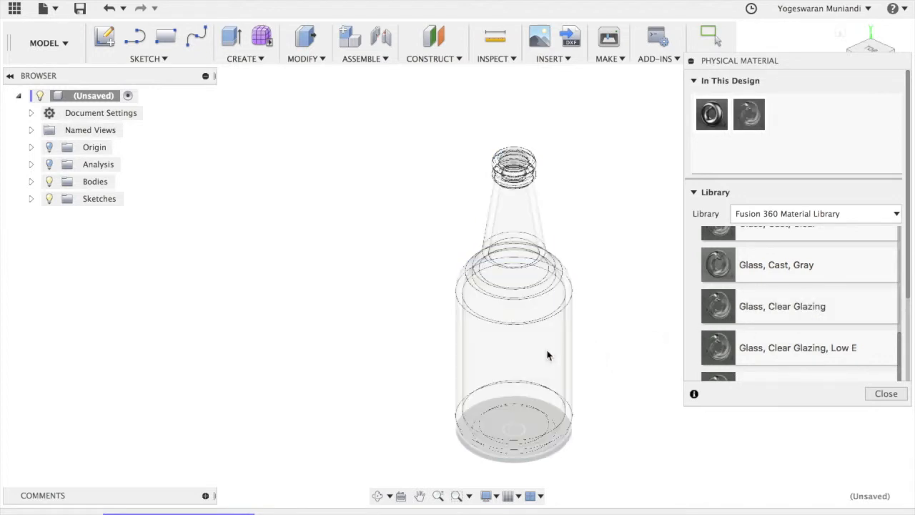
{"action": "left_click", "coordinate": [887, 394]}
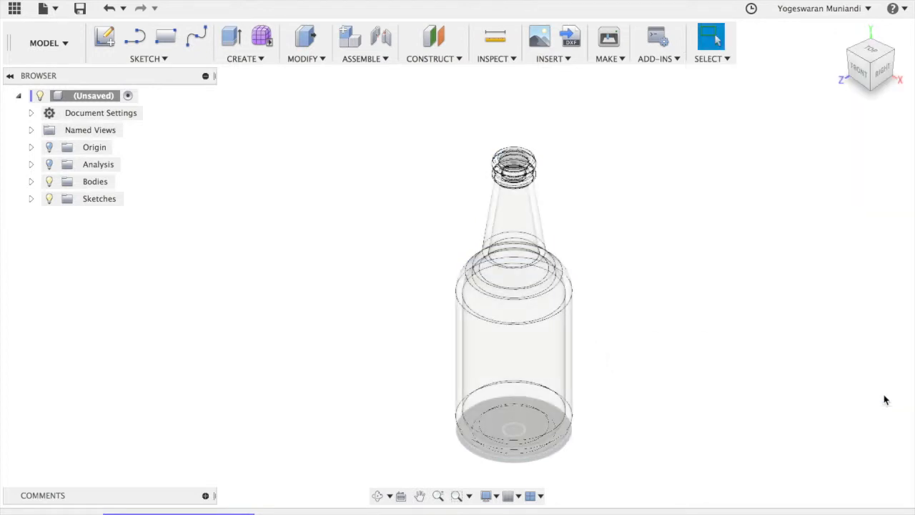
- Try the smooth Glass - Window appearance on the bottle body
{"action": "mouse_move", "coordinate": [873, 88]}
{"action": "left_mouse_down"}
{"action": "mouse_move", "coordinate": [836, 85]}
{"action": "mouse_move", "coordinate": [876, 61]}
{"action": "mouse_move", "coordinate": [867, 64]}
{"action": "mouse_move", "coordinate": [873, 49]}
{"action": "mouse_move", "coordinate": [886, 57]}
{"action": "mouse_move", "coordinate": [867, 63]}
{"action": "left_mouse_up"}
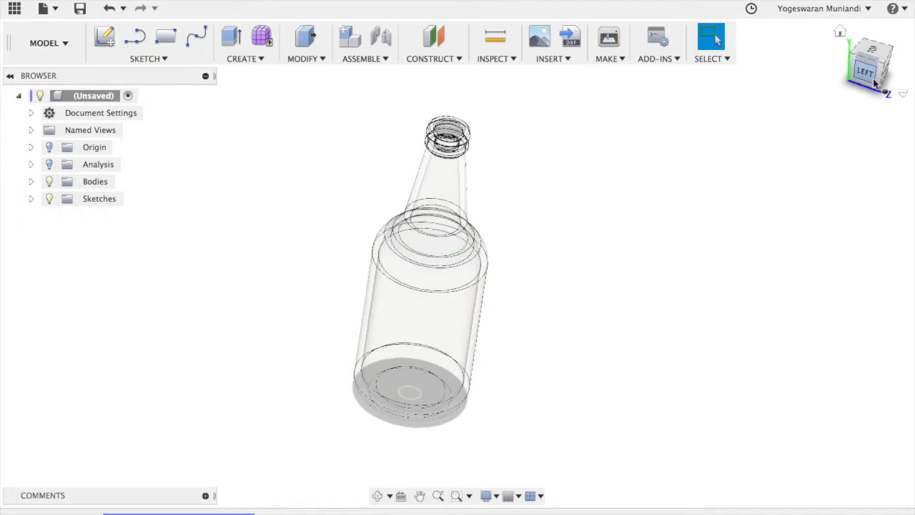
{"action": "left_click", "coordinate": [840, 31]}
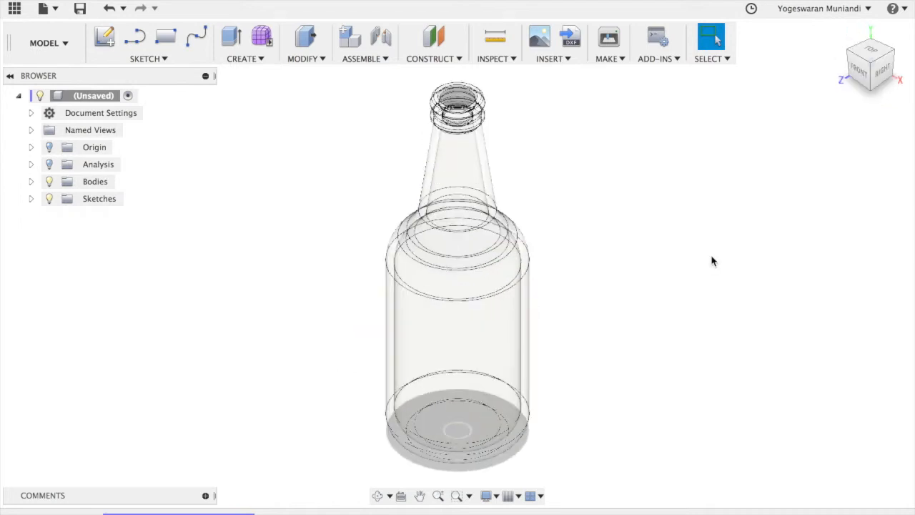
{"action": "key", "text": "a"}
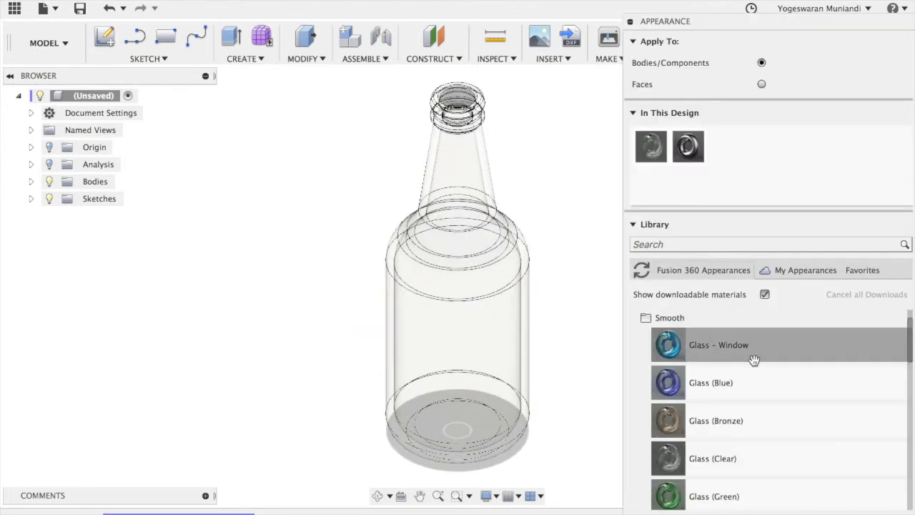
{"action": "scroll", "coordinate": [753, 361], "scroll_direction": "up", "scroll_amount": 1}
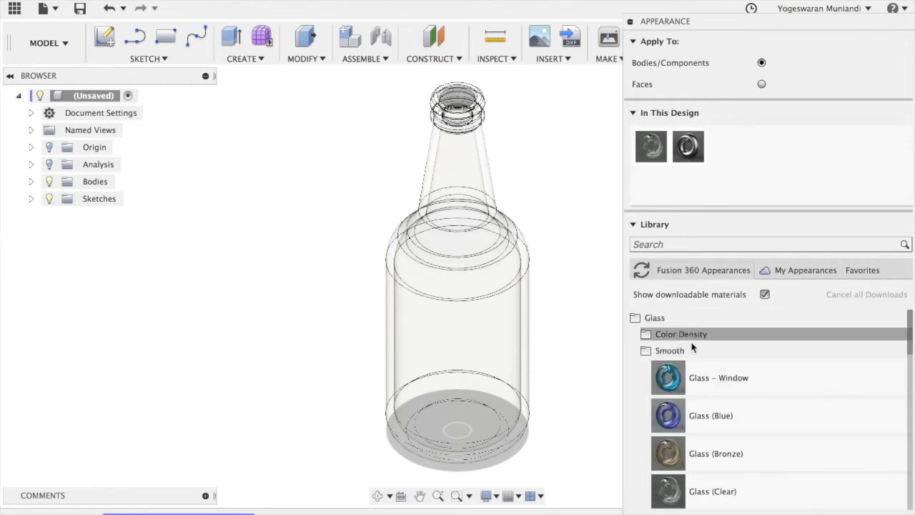
{"action": "scroll", "coordinate": [706, 371], "scroll_direction": "down", "scroll_amount": 1}
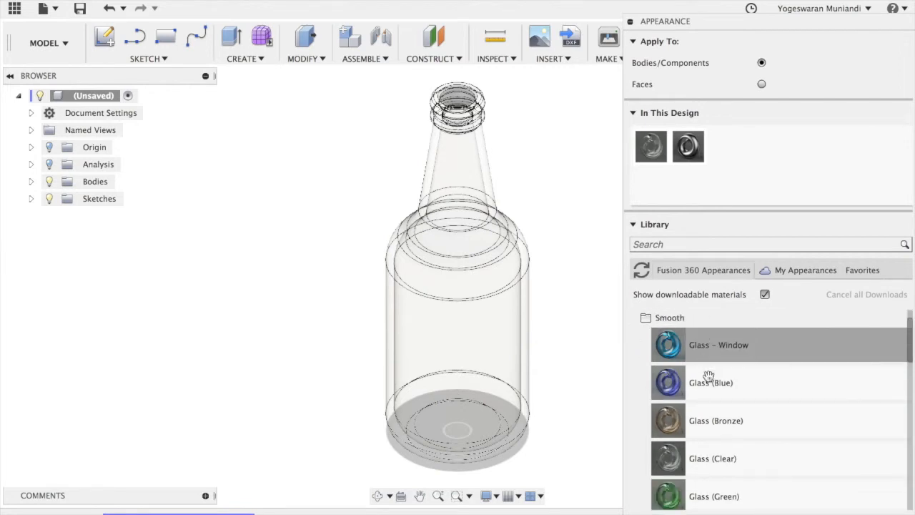
{"action": "left_click_drag", "start_coordinate": [679, 361], "coordinate": [501, 364]}
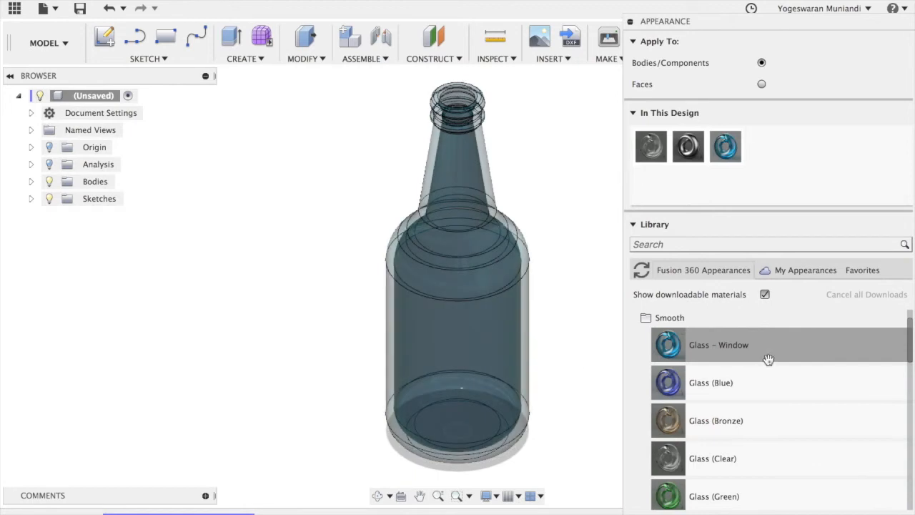
- Apply the smooth Glass (Green) appearance to the bottle body
{"action": "scroll", "coordinate": [825, 419], "scroll_direction": "down", "scroll_amount": 6}
{"action": "scroll", "coordinate": [714, 361], "scroll_direction": "up", "scroll_amount": 2}
{"action": "left_click_drag", "start_coordinate": [714, 360], "coordinate": [474, 365]}
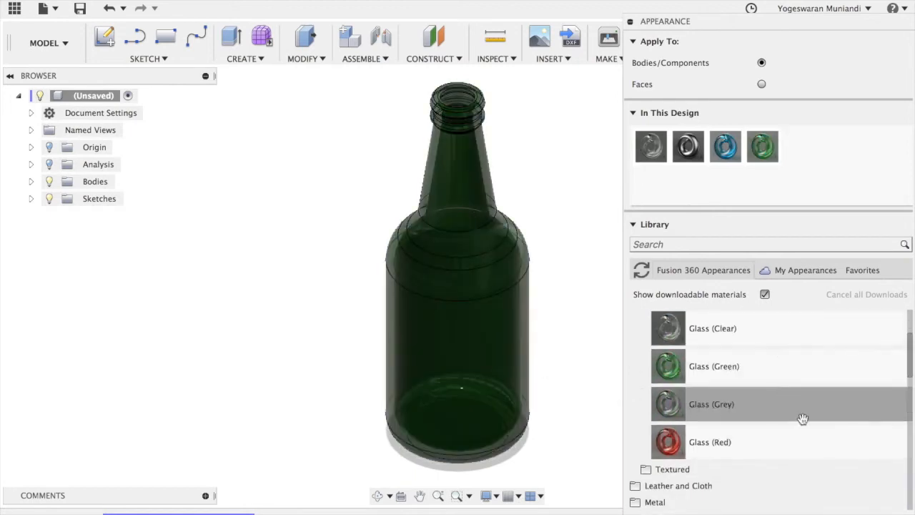
- Try the textured Glass - Frosted appearance on the bottle body
{"action": "left_click", "coordinate": [699, 469]}
{"action": "scroll", "coordinate": [731, 470], "scroll_direction": "down", "scroll_amount": 3}
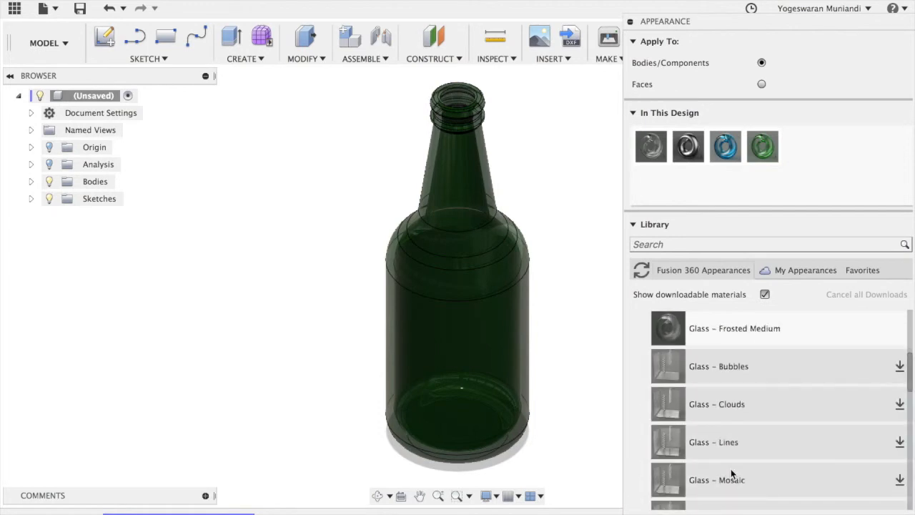
{"action": "scroll", "coordinate": [730, 472], "scroll_direction": "up", "scroll_amount": 3}
{"action": "left_click_drag", "start_coordinate": [678, 346], "coordinate": [477, 359]}
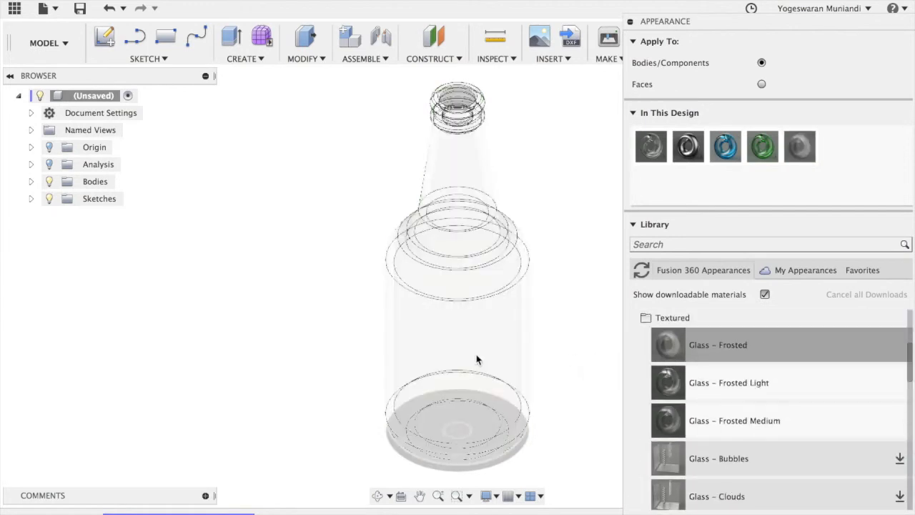
- Reapply the Glass (Green) appearance already used in this design to the bottle and finish editing appearances
{"action": "scroll", "coordinate": [705, 358], "scroll_direction": "up", "scroll_amount": 3}
{"action": "left_click_drag", "start_coordinate": [767, 156], "coordinate": [456, 242]}
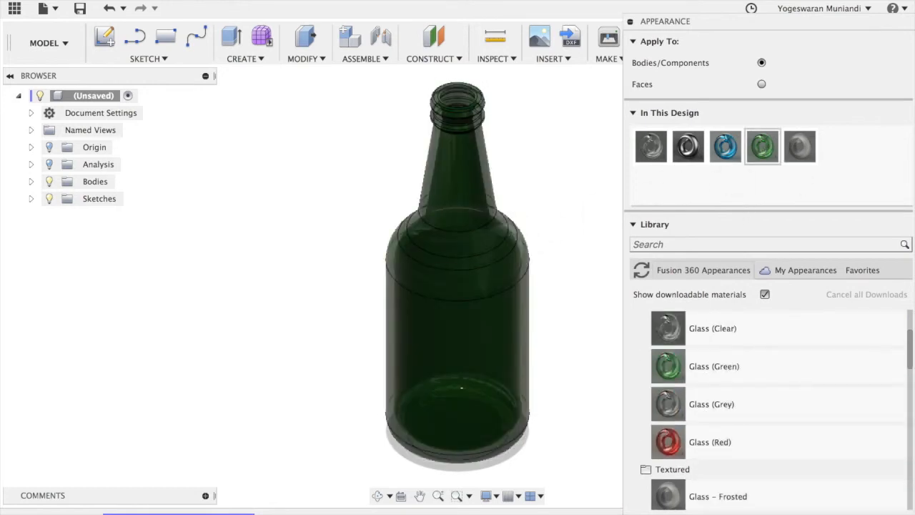
{"action": "key", "text": "Escape"}
- Save the design as "glass bottle" in the 5th episode folder
{"action": "scroll", "coordinate": [740, 350], "scroll_direction": "up", "scroll_amount": 1}
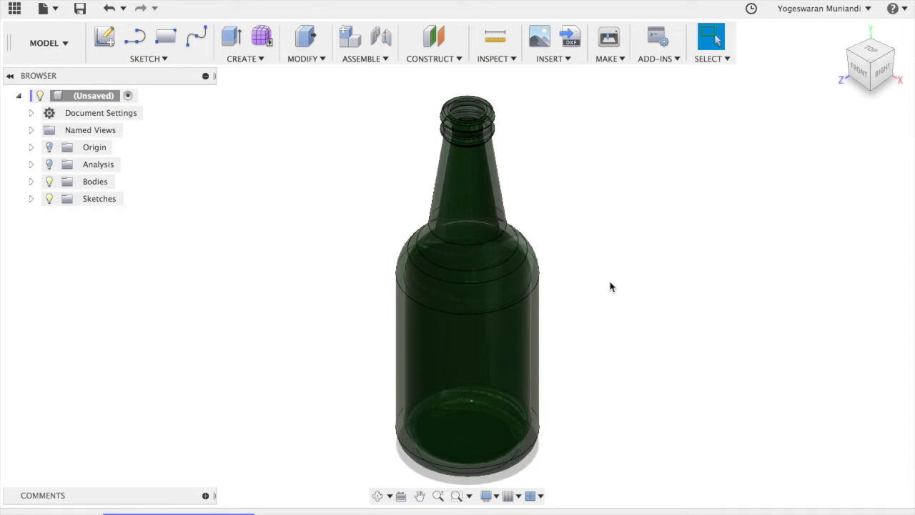
{"action": "left_click", "coordinate": [79, 9]}
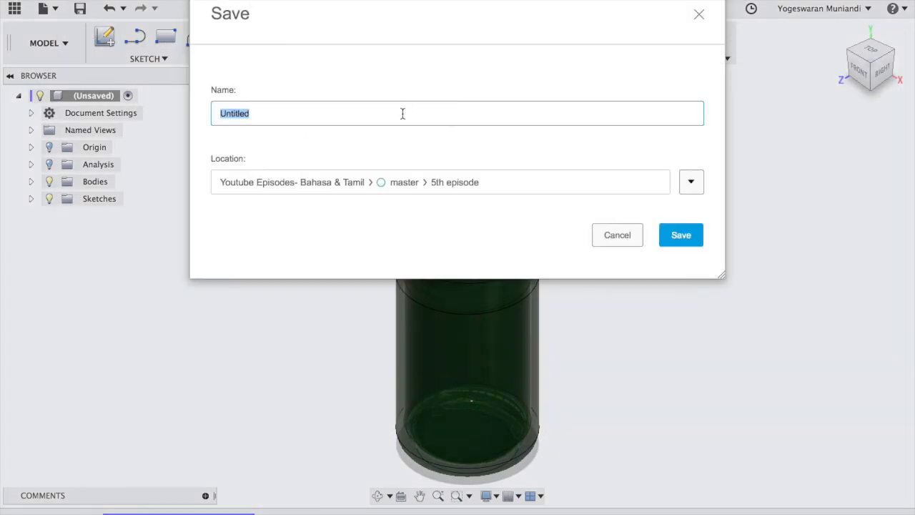
{"action": "type", "text": "glass bo"}
{"action": "left_click", "coordinate": [675, 236]}
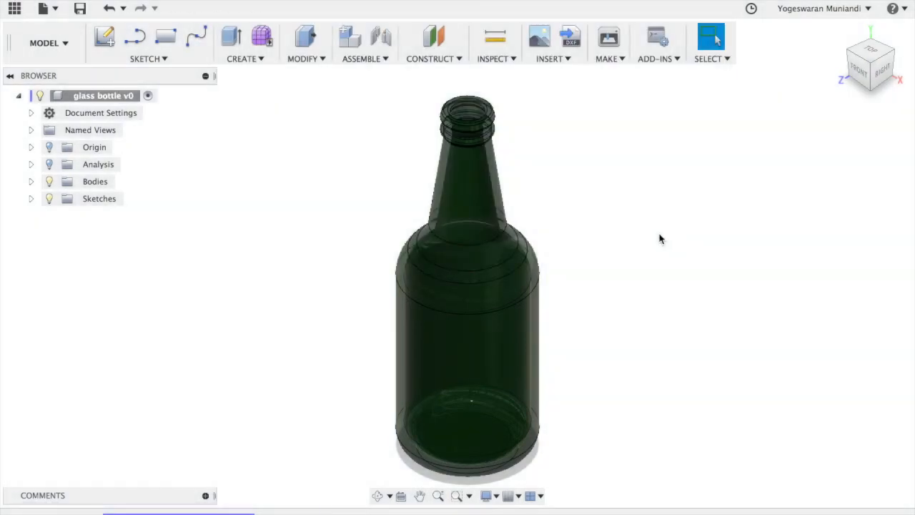
- Examine the glass bottle component's properties, including its mass, volume and physical material
{"action": "right_click", "coordinate": [131, 100]}
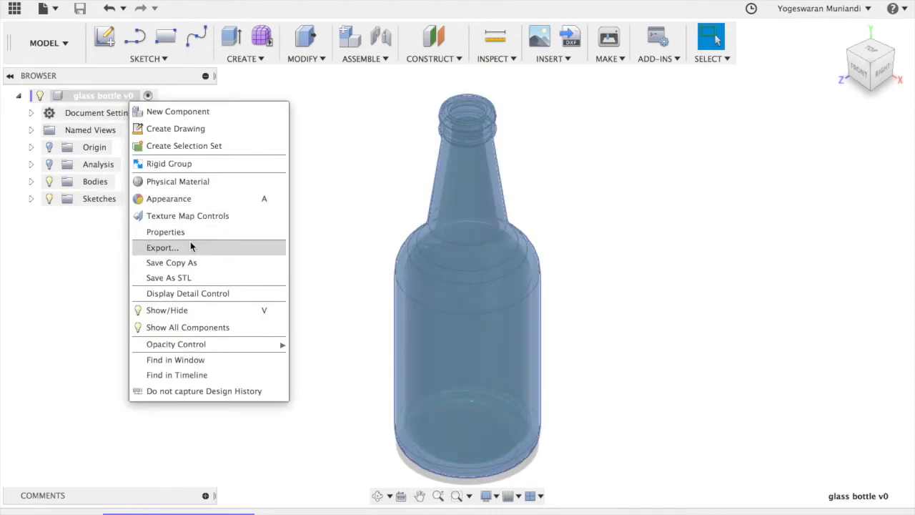
{"action": "left_click", "coordinate": [194, 232]}
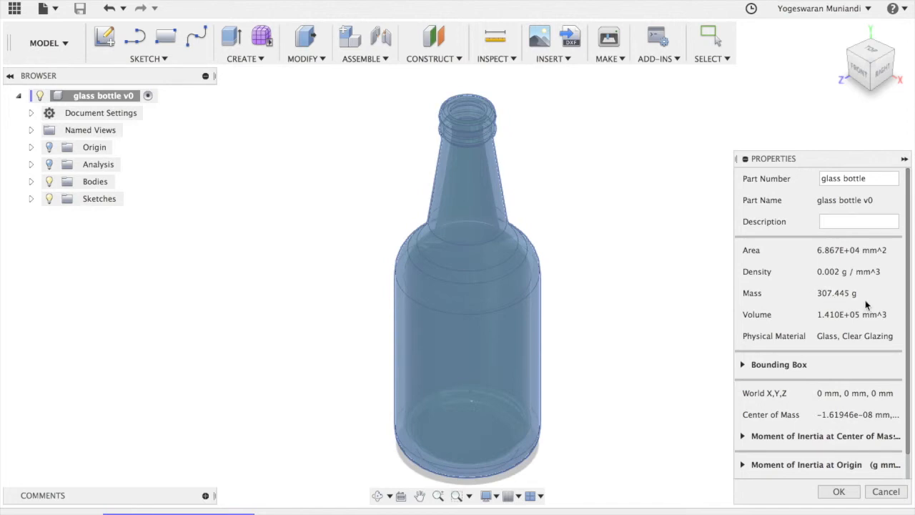
{"action": "left_click", "coordinate": [839, 491]}
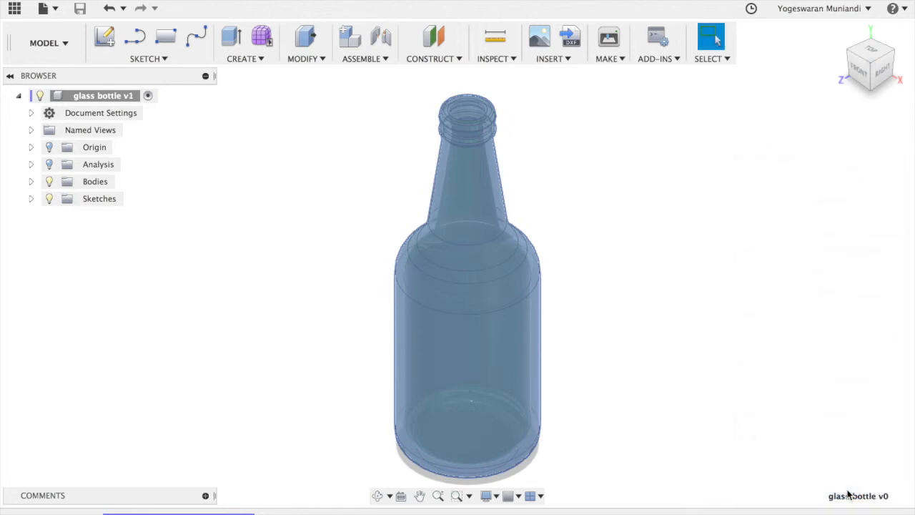